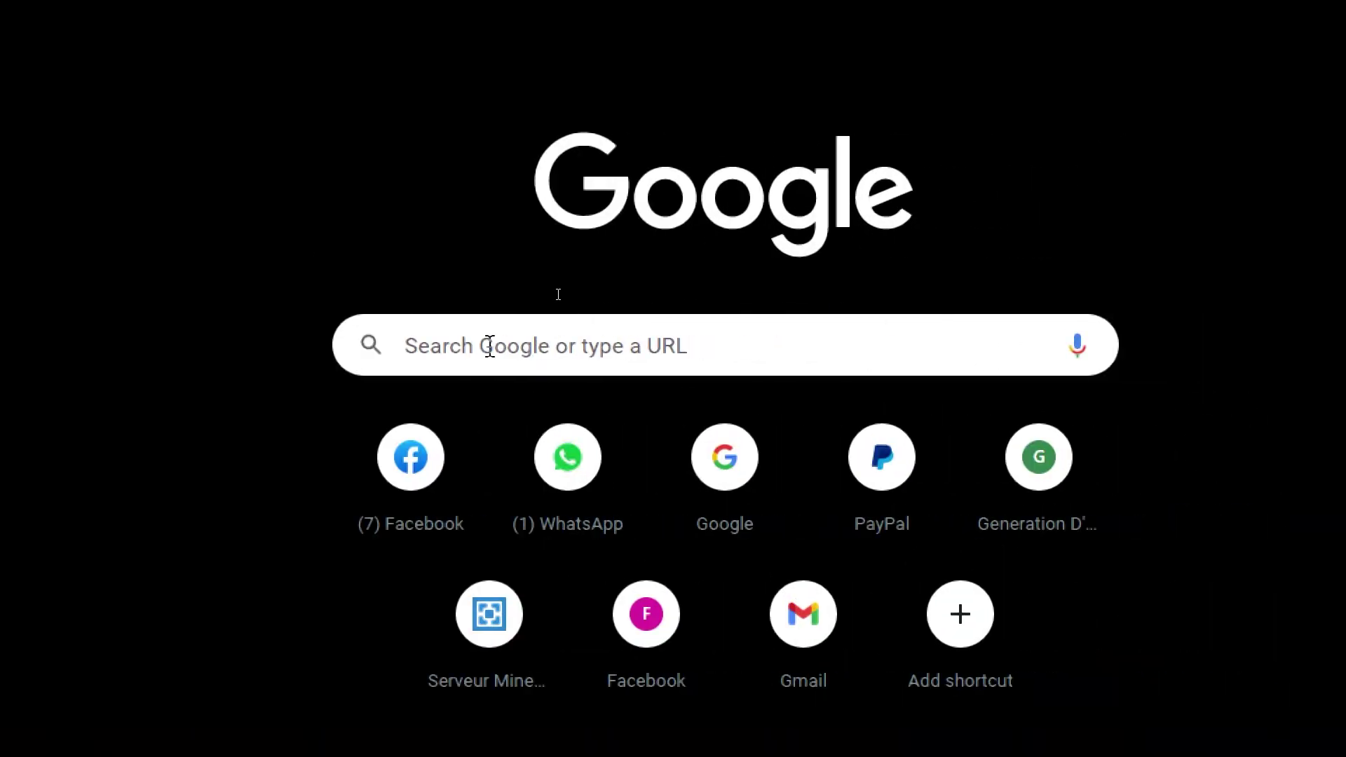
# Search Google for 'skillshare', open the Skillshare site and choose sign-up with Google
pyautogui.click(761, 353)
pyautogui.write('skillsha')
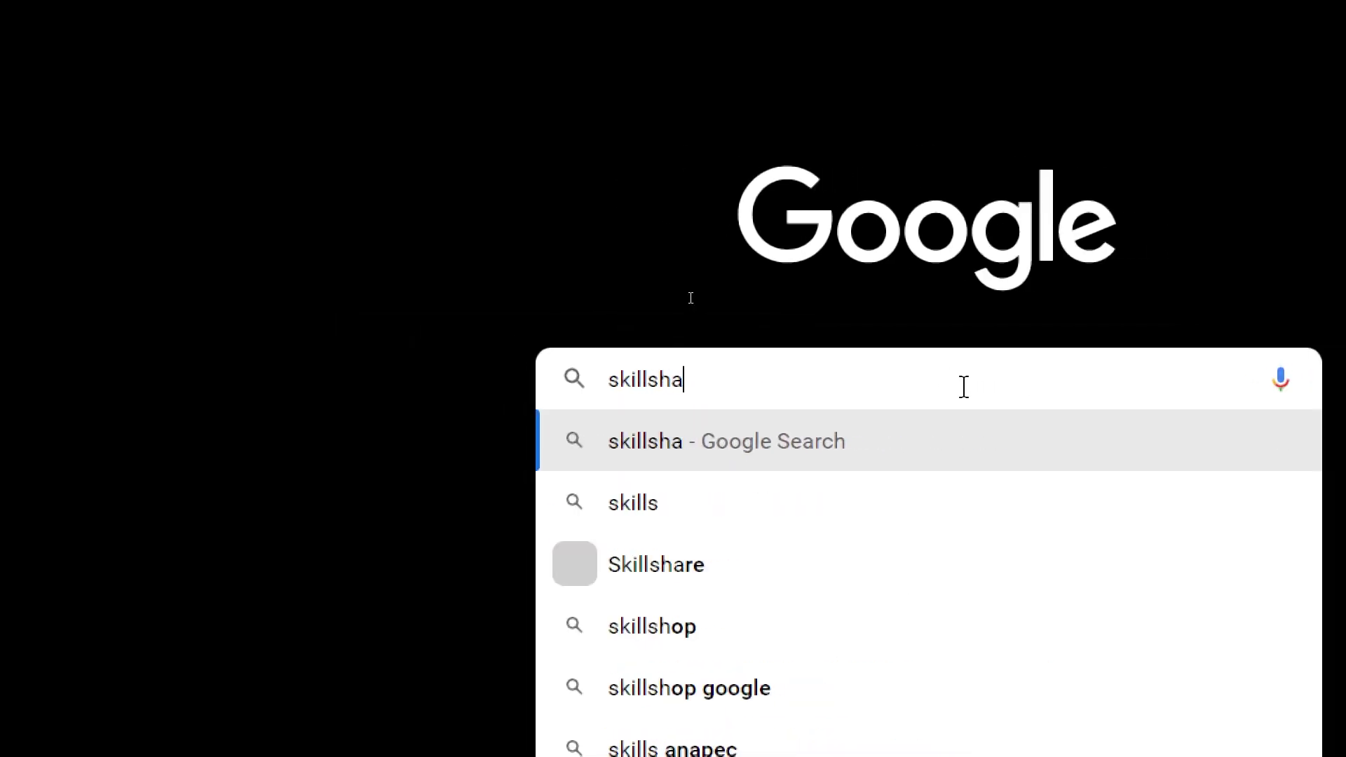
pyautogui.write('re')
pyautogui.press('Return')
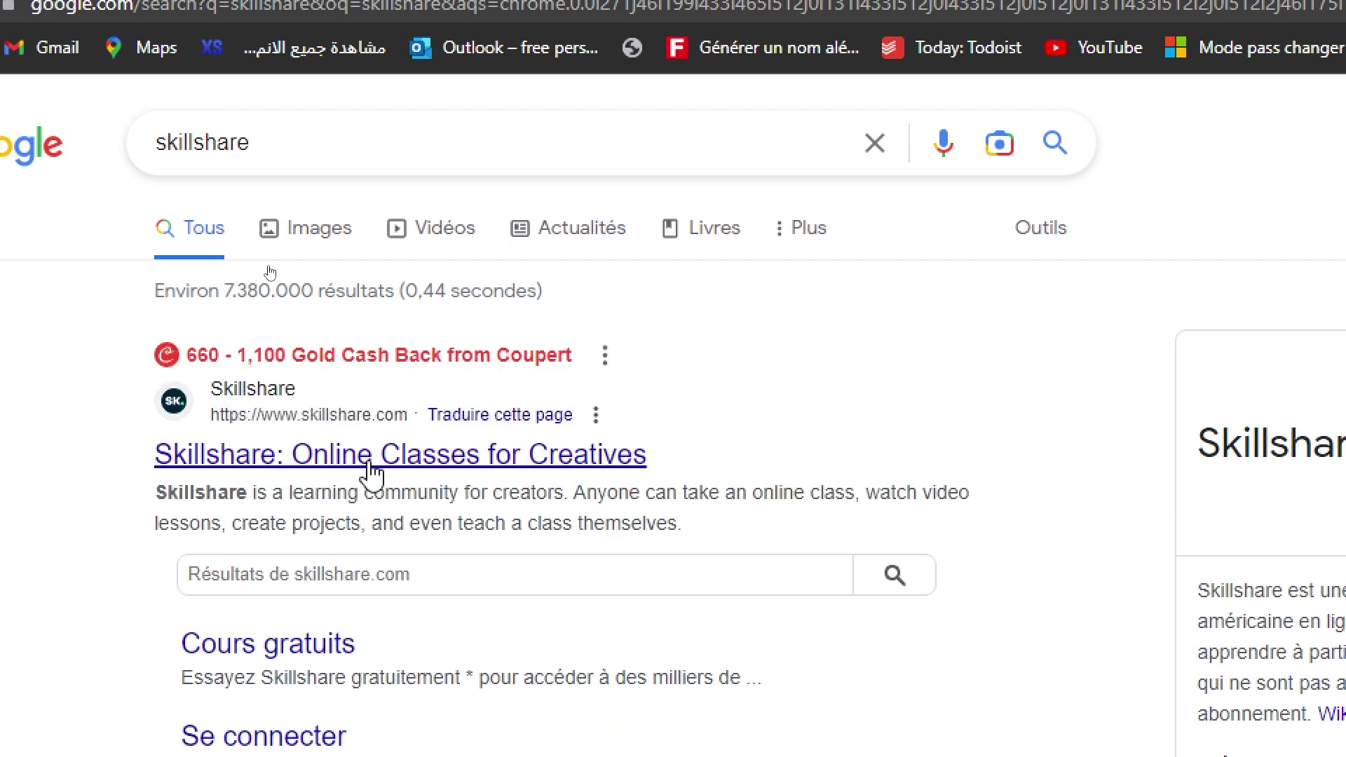
pyautogui.click(369, 462)
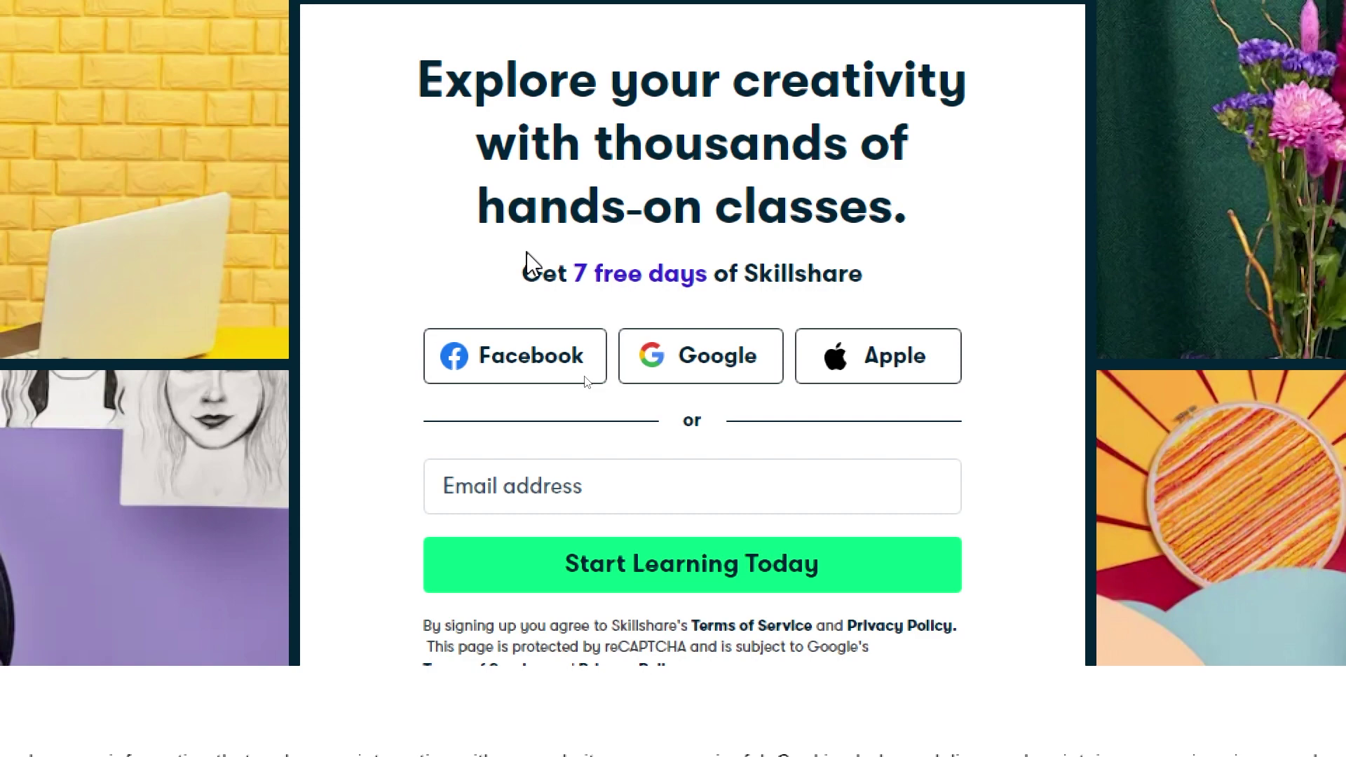
pyautogui.click(715, 365)
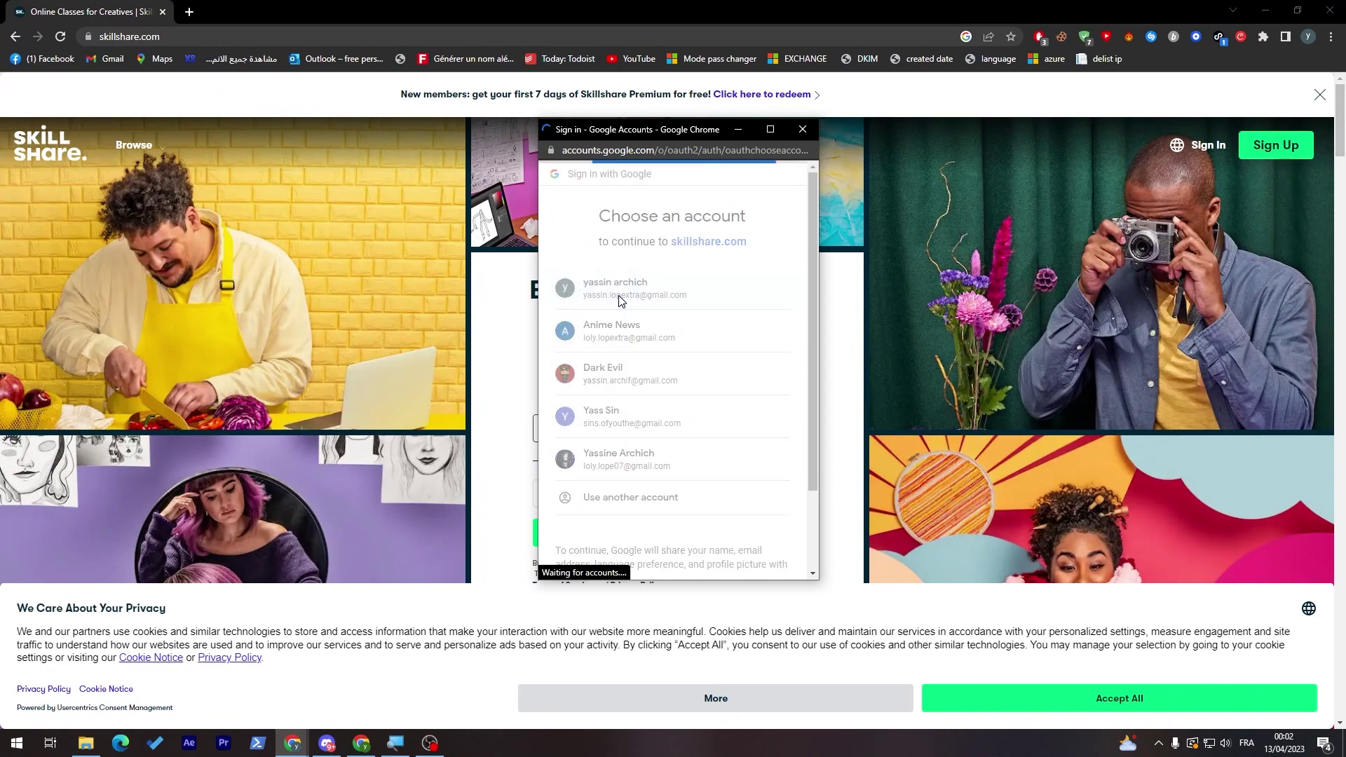
# Accept all cookies on Skillshare's privacy banner
pyautogui.click(946, 698)
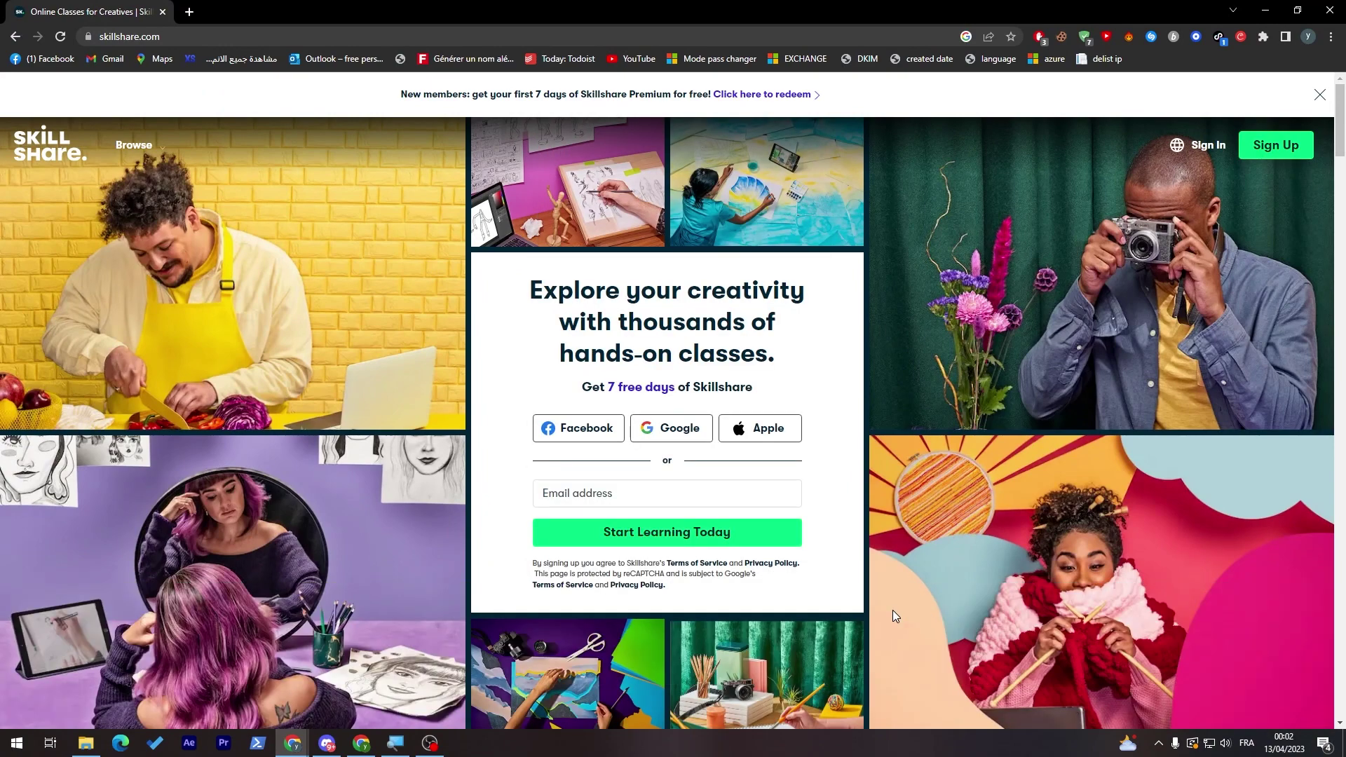
pyautogui.moveTo(293, 743)
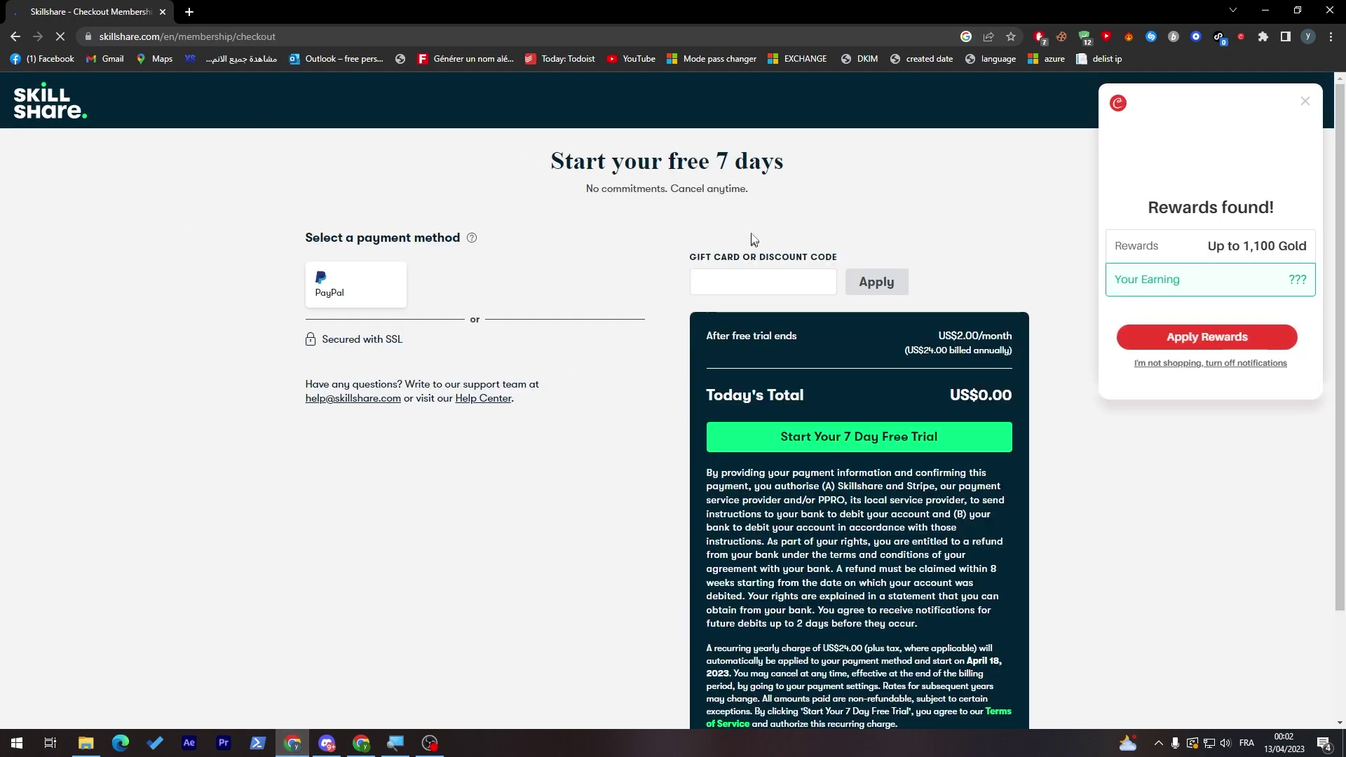
# Dismiss the rewards popup and start the 7-day free trial
pyautogui.click(1304, 101)
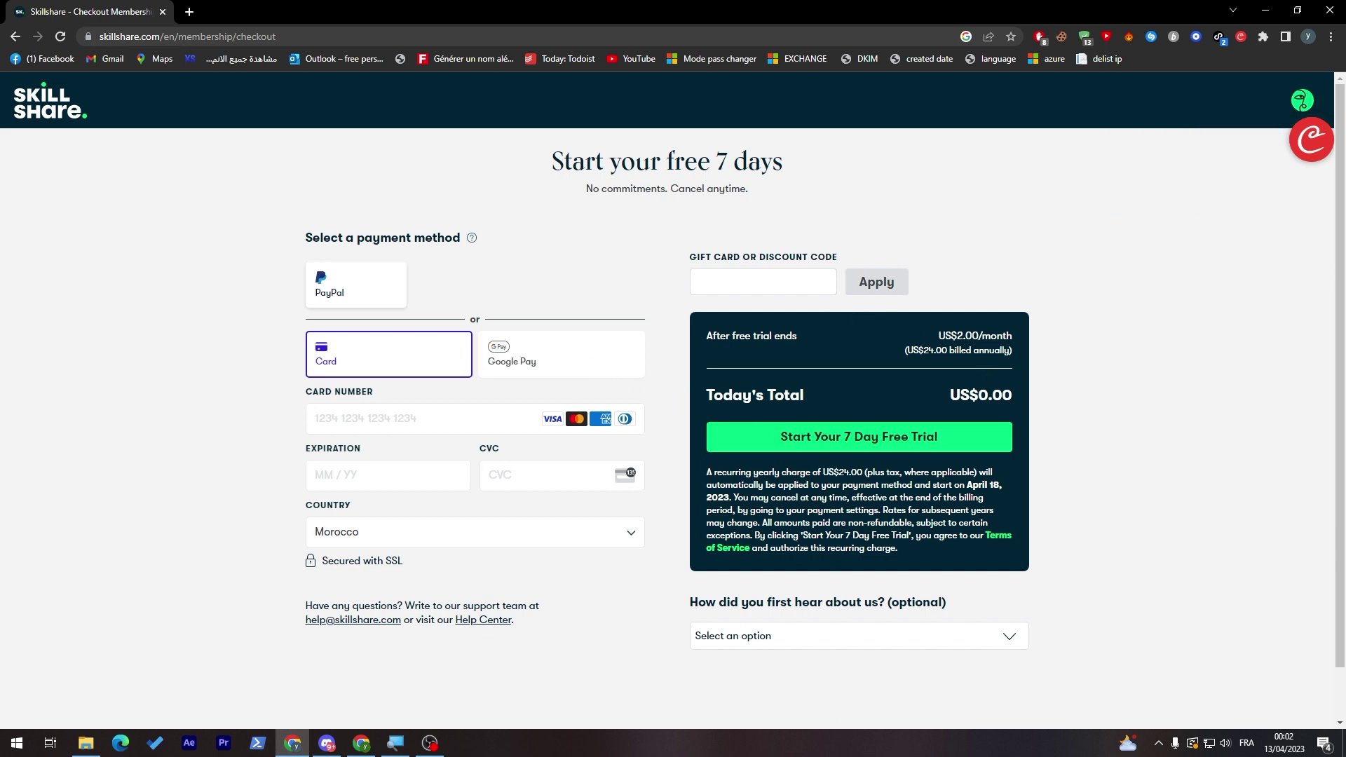
pyautogui.scroll(-1, 1340, 326)
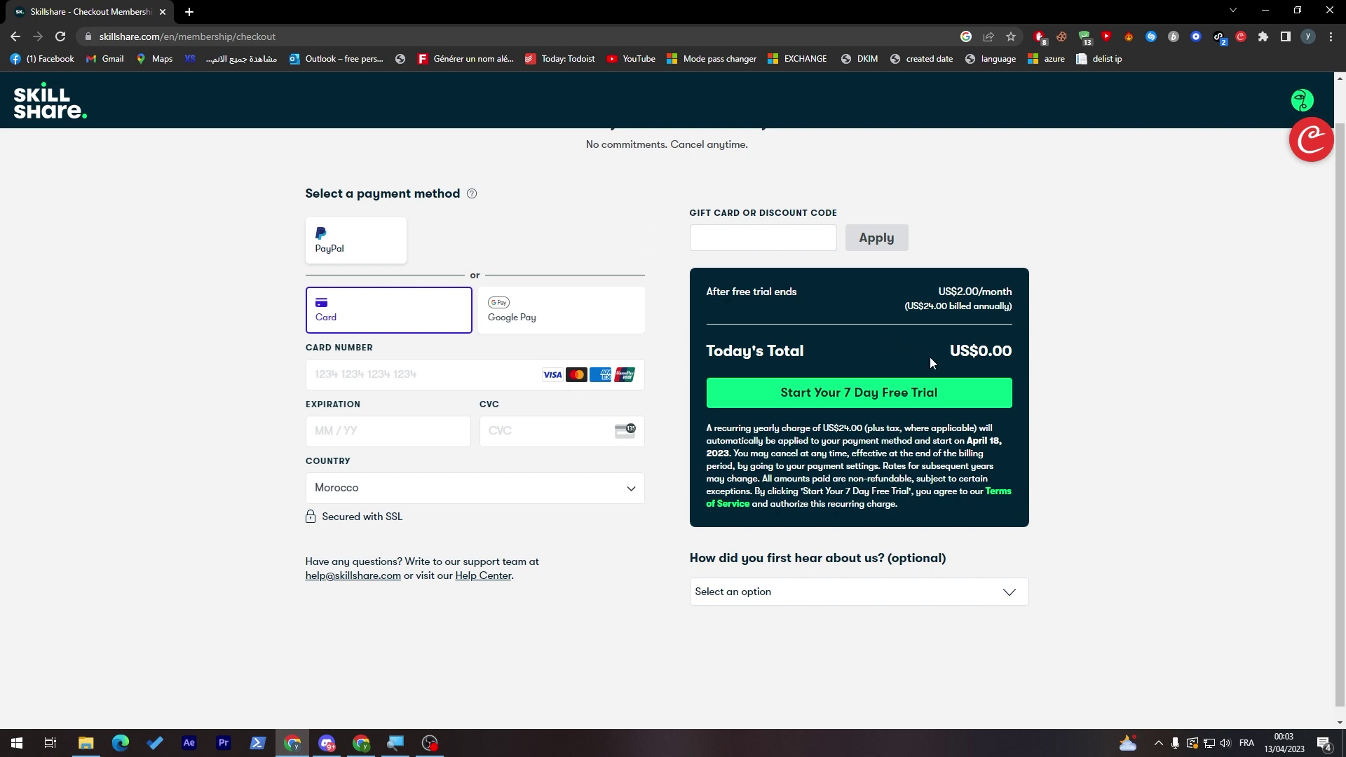
pyautogui.click(852, 397)
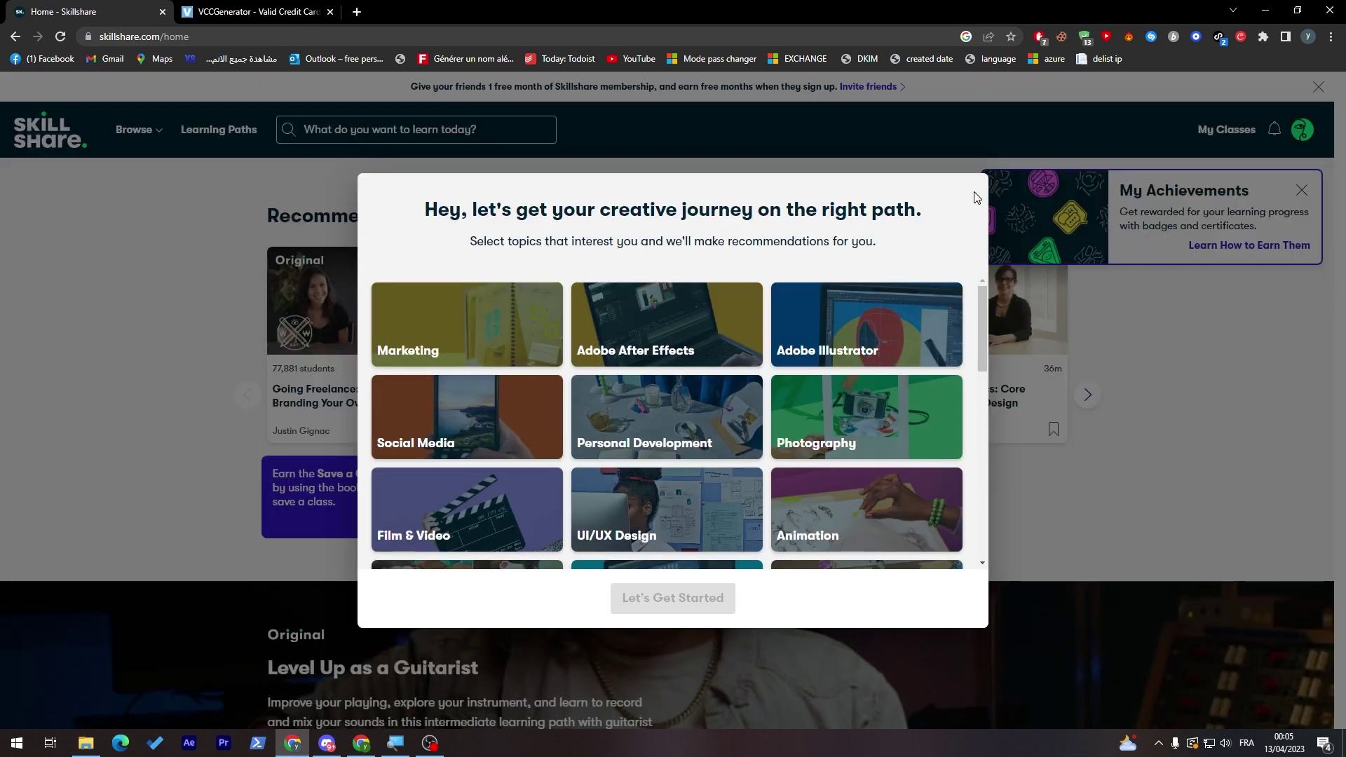
# Close the card-generator tab and pick Adobe After Effects, Social Media and UI/UX Design
pyautogui.click(330, 11)
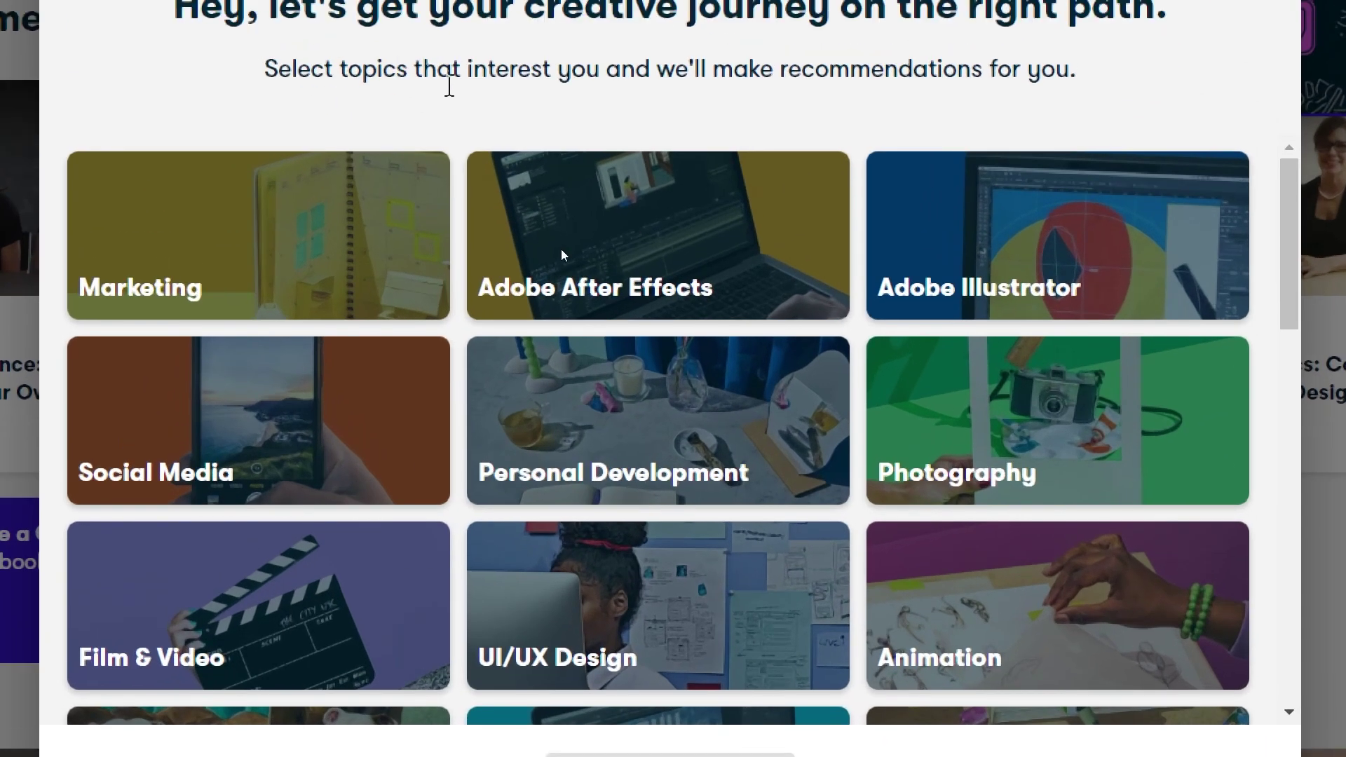
pyautogui.click(822, 180)
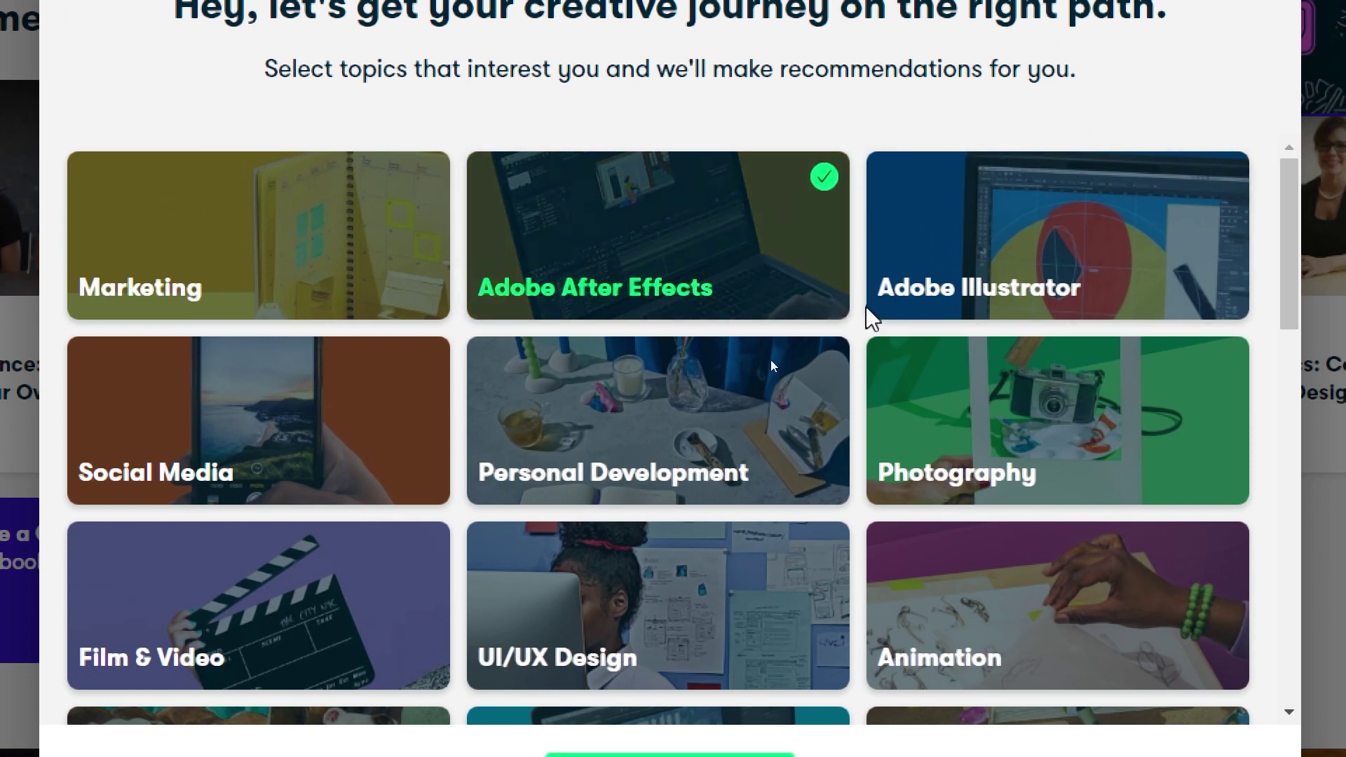
pyautogui.click(423, 363)
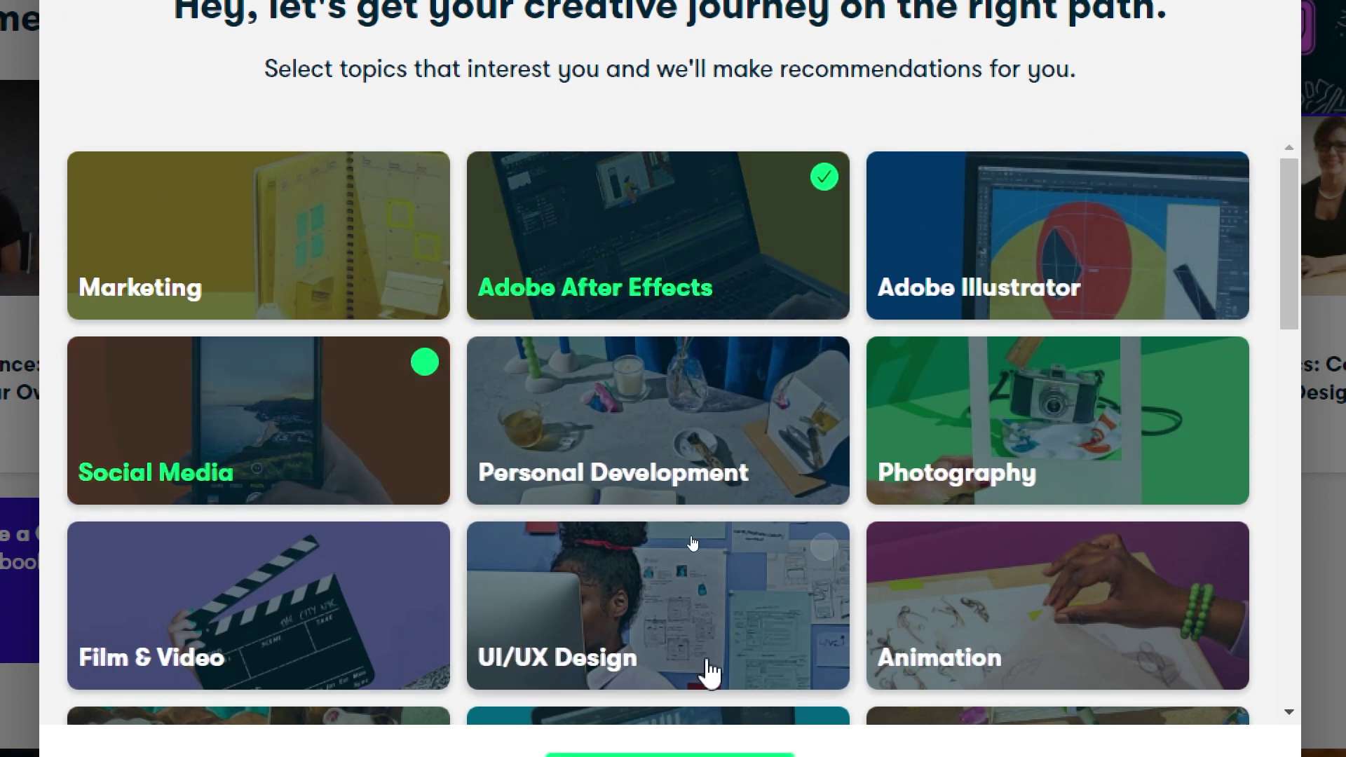
pyautogui.click(822, 547)
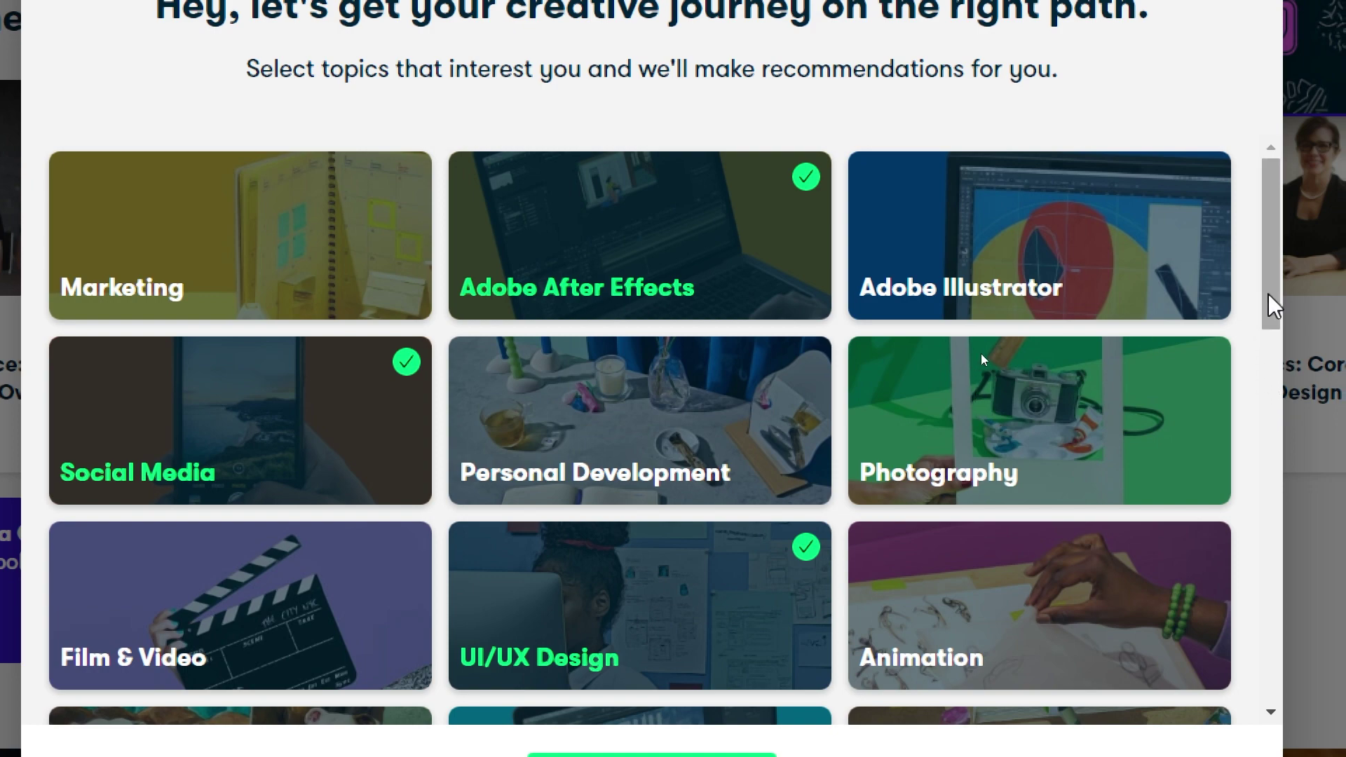
# Add Music and Graphic Design as interests and finish choosing topics
pyautogui.scroll(-6, 1255, 280)
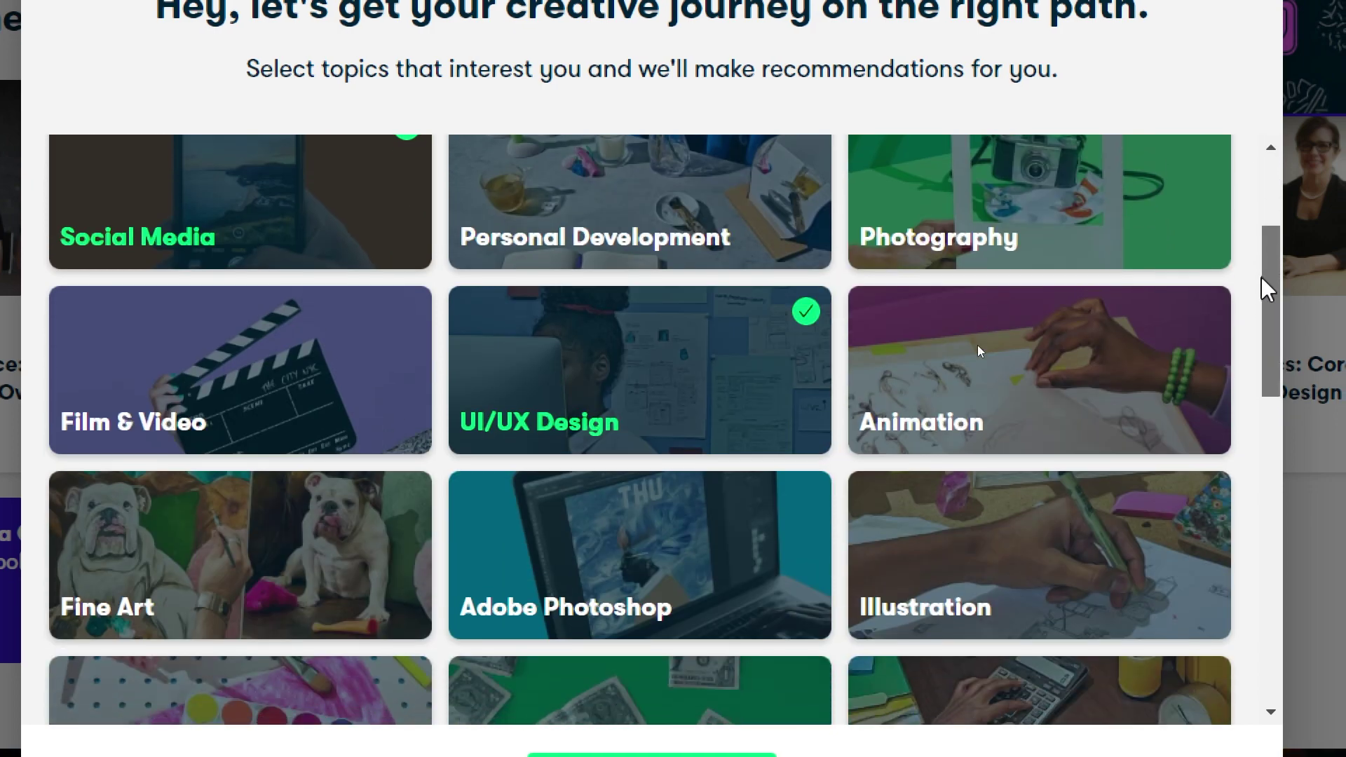
pyautogui.scroll(-9, 1242, 365)
pyautogui.scroll(3, 1239, 616)
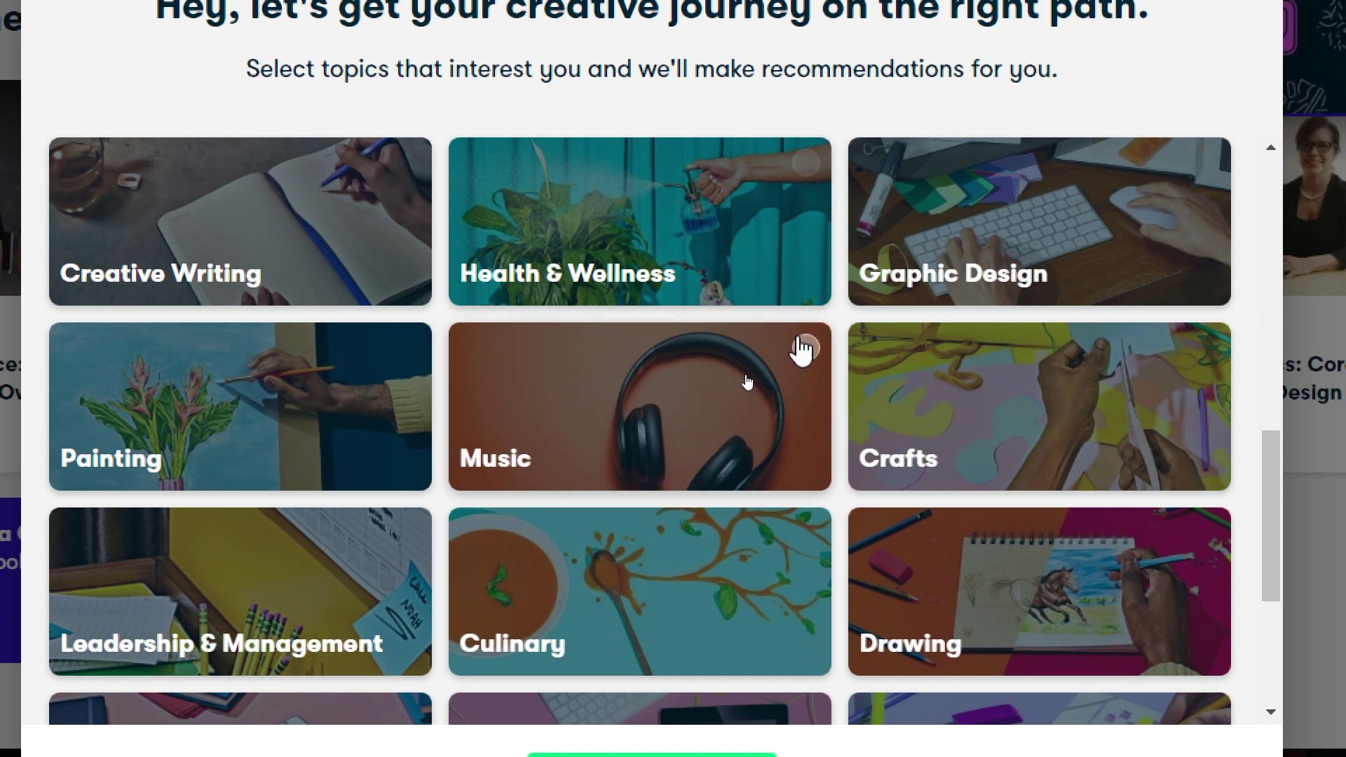
pyautogui.click(806, 348)
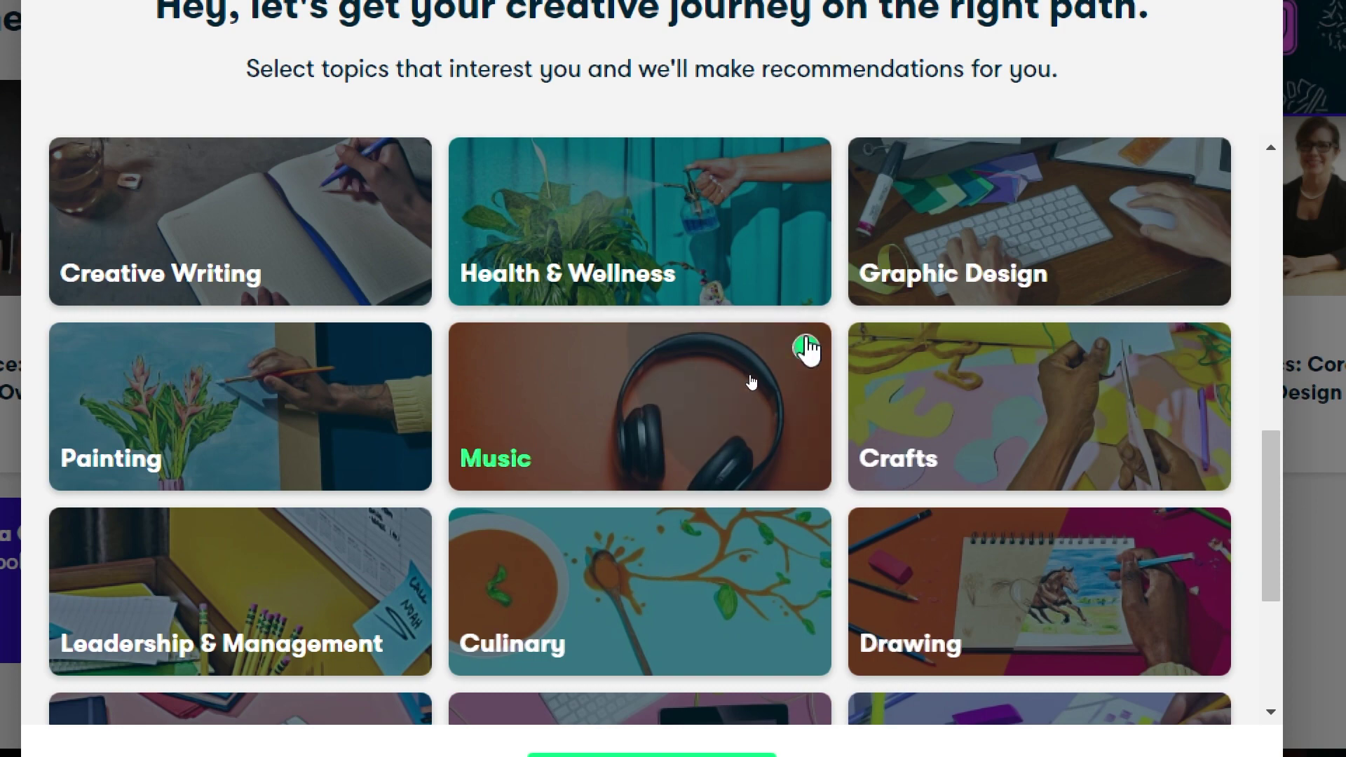
pyautogui.click(1074, 234)
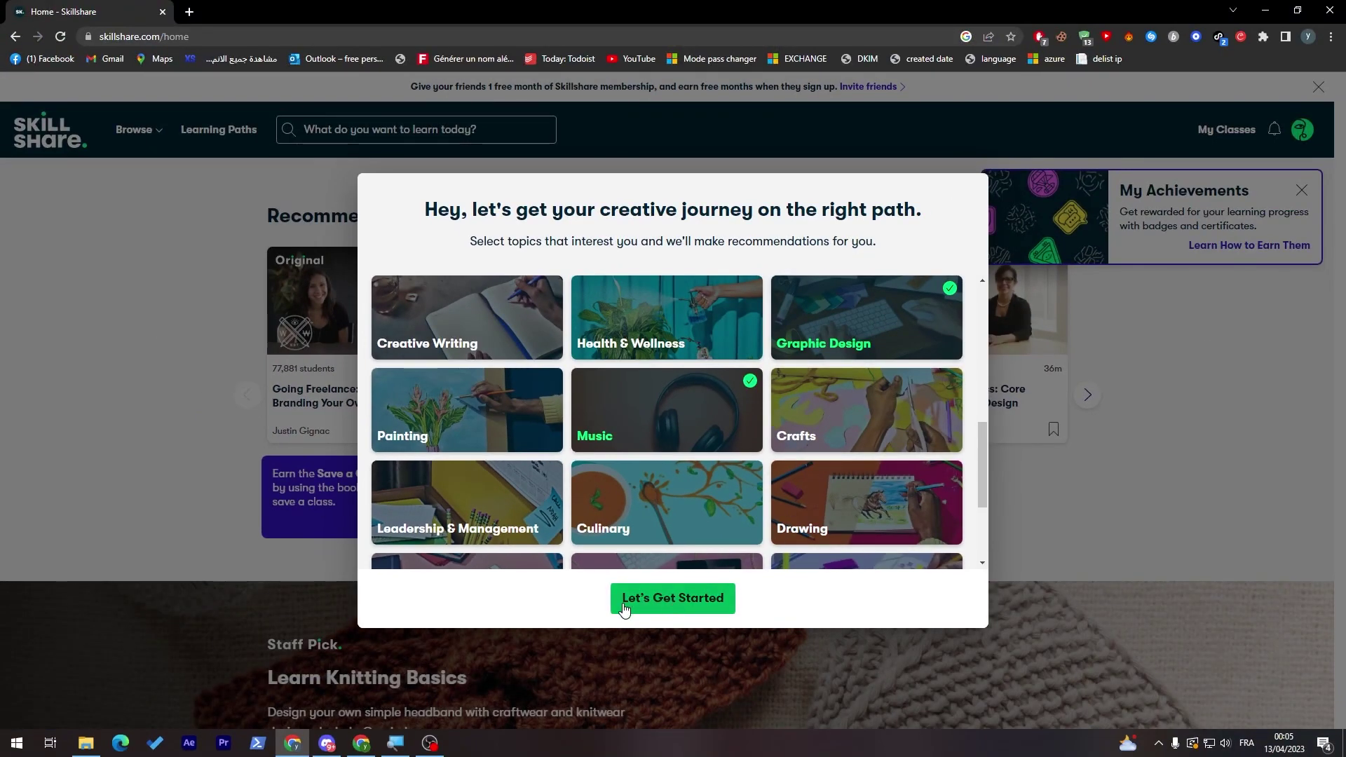
pyautogui.click(663, 609)
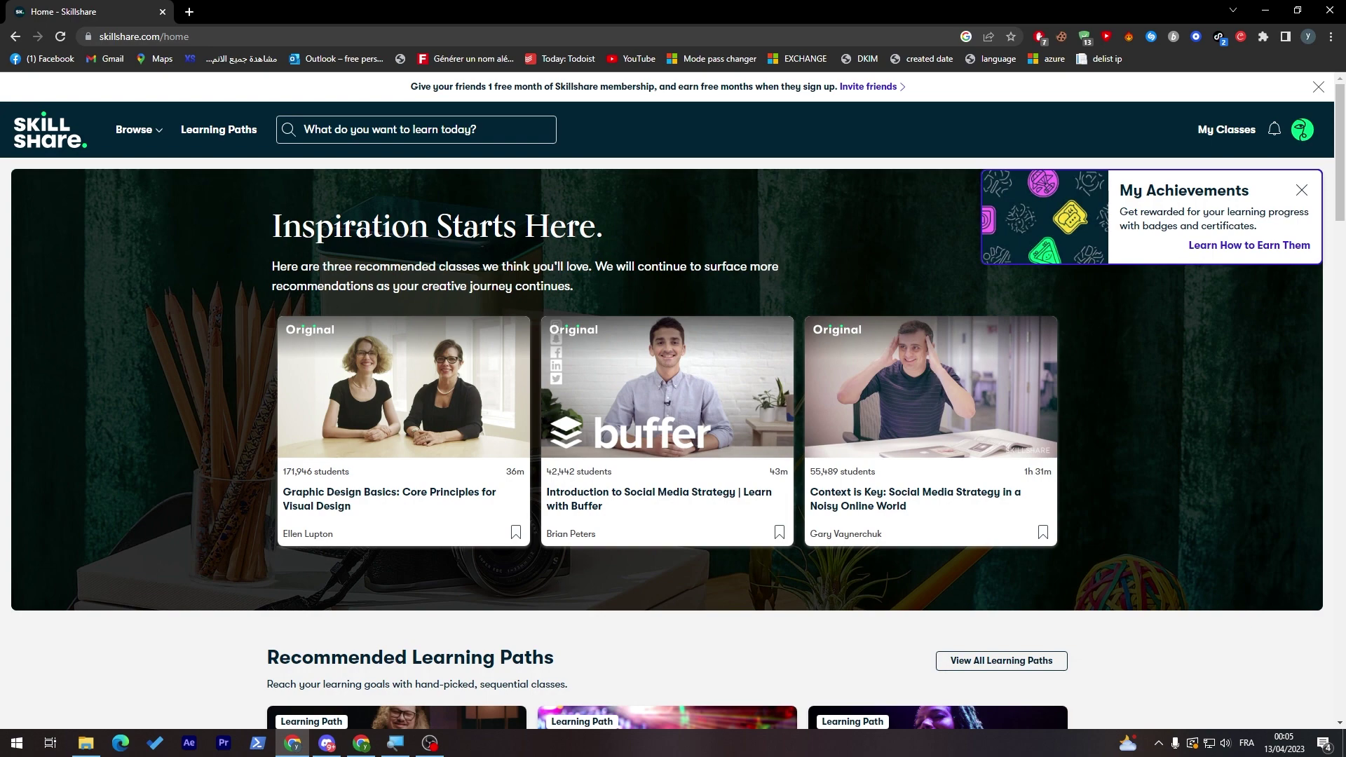
# Scroll the home page through Recommended Learning Paths, Recommended For You and the topic rows
pyautogui.scroll(-4, 1342, 201)
pyautogui.scroll(-2, 1341, 201)
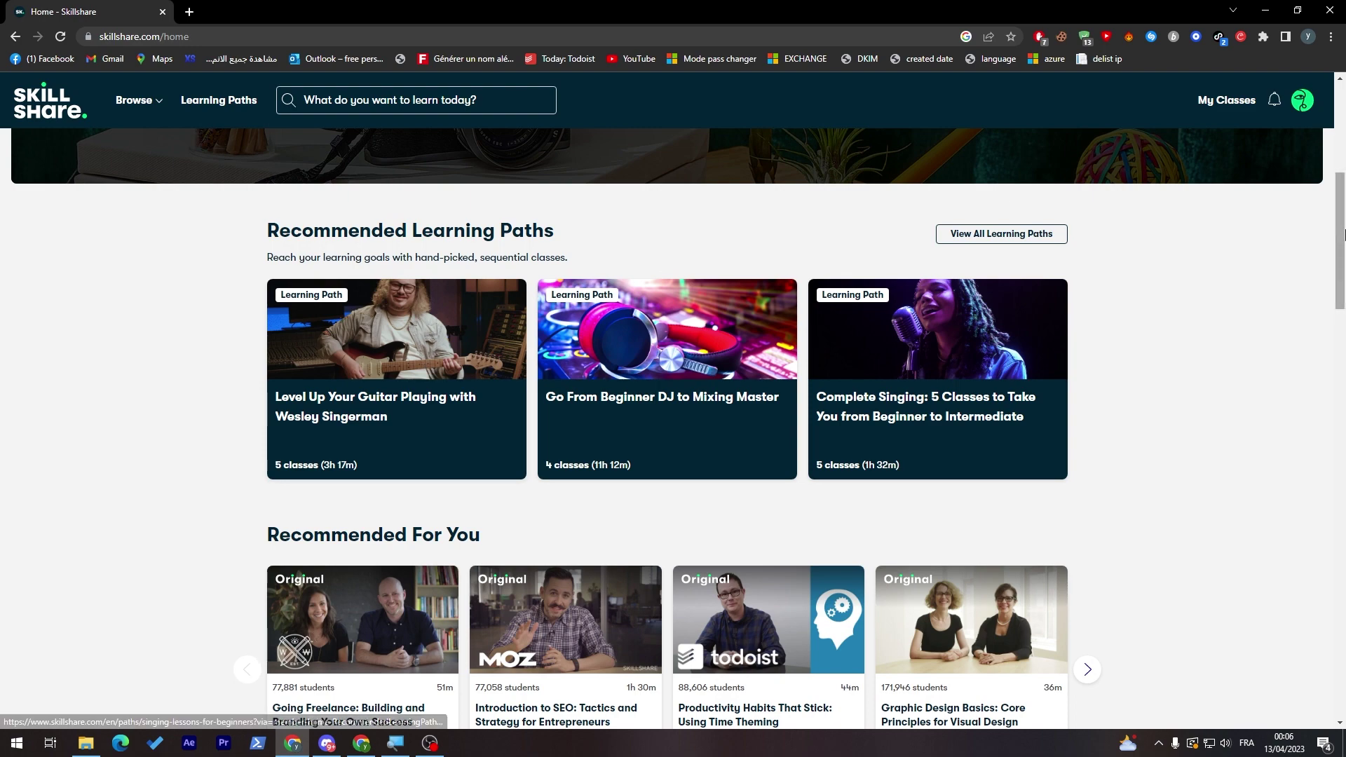
pyautogui.scroll(-5, 1210, 304)
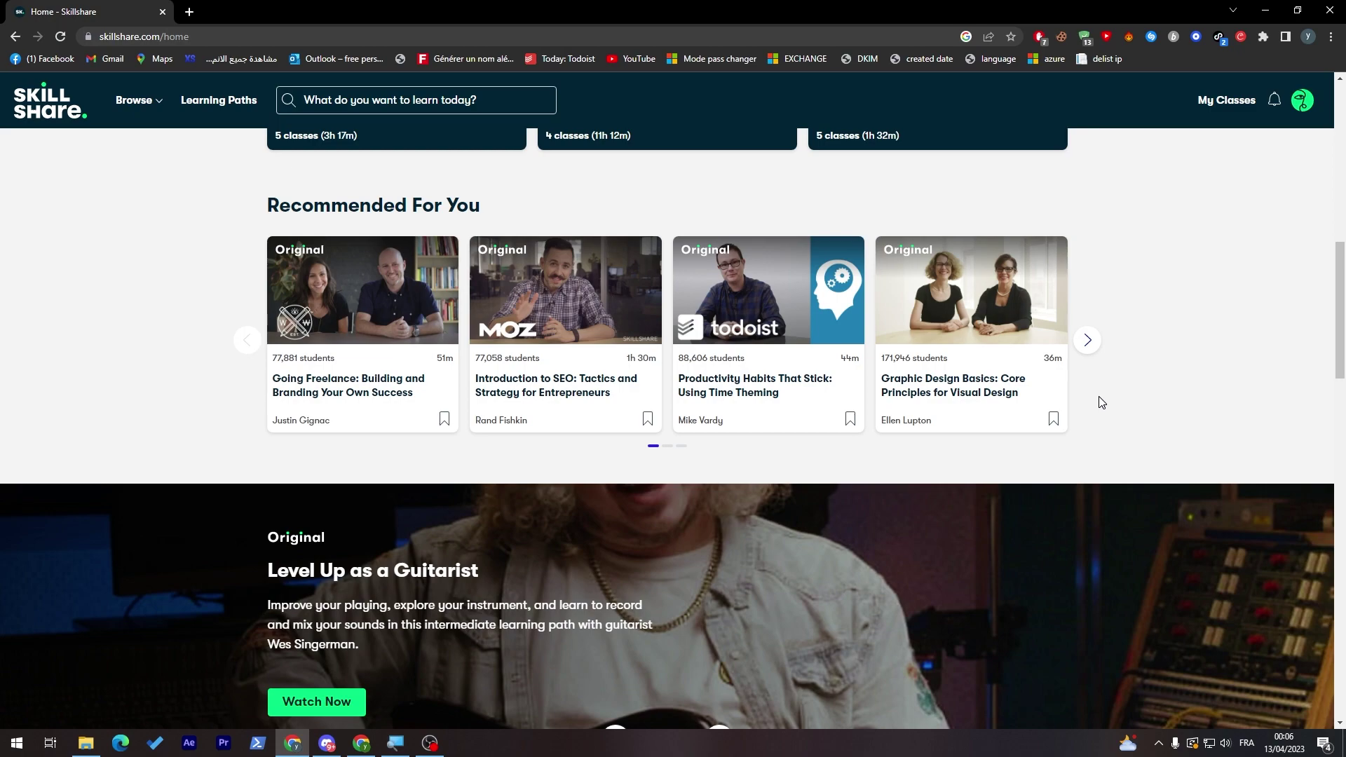
pyautogui.moveTo(1340, 310); pyautogui.dragTo(1324, 495)
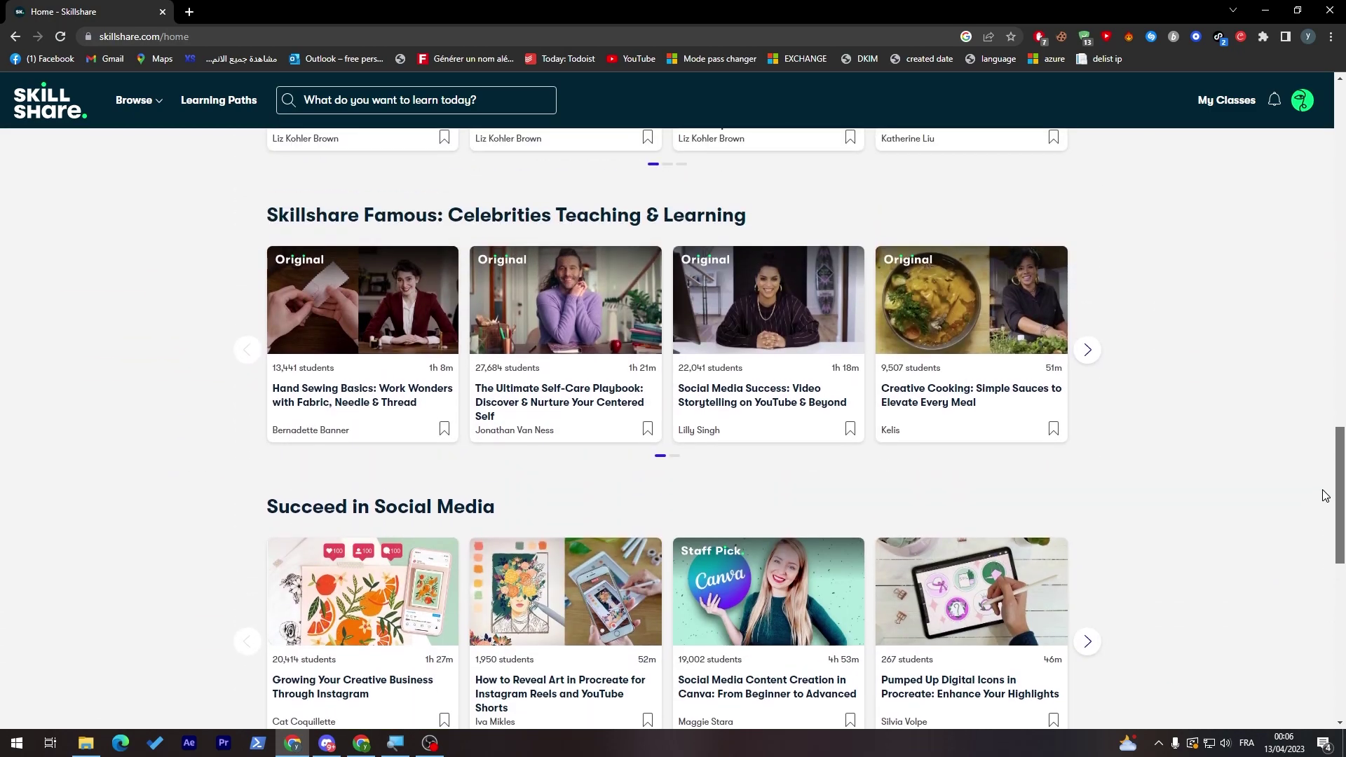
pyautogui.moveTo(1325, 496); pyautogui.dragTo(1306, 601)
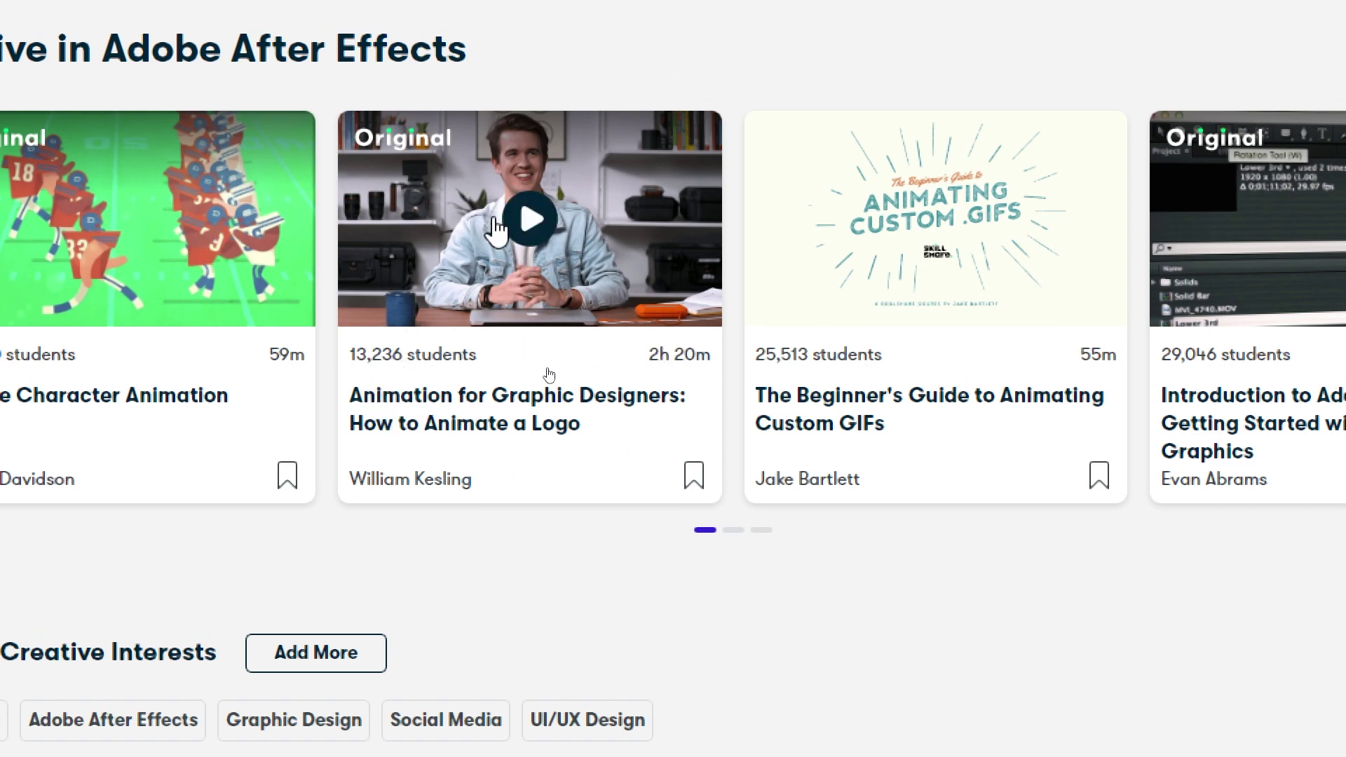
# Open the How to Animate a Logo class and skip its introduction video ahead
pyautogui.click(539, 229)
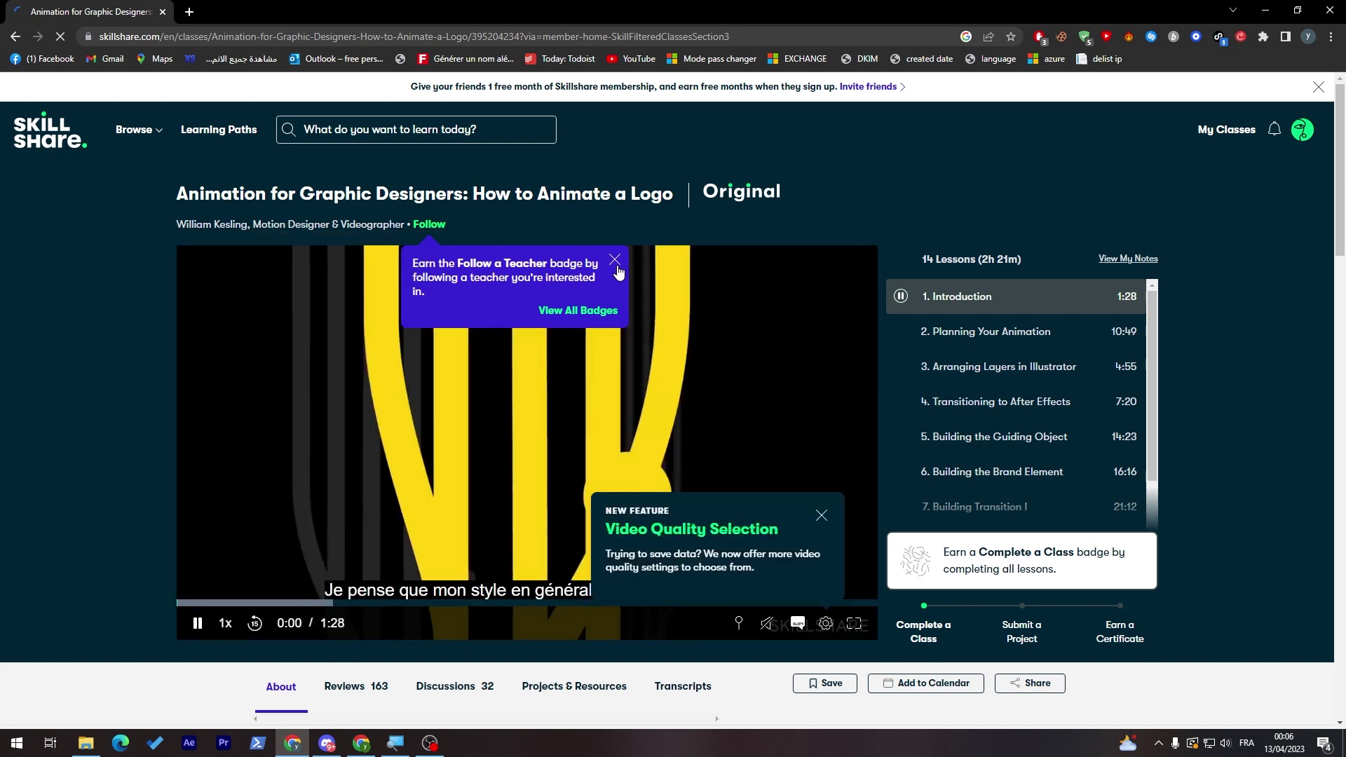
pyautogui.click(616, 267)
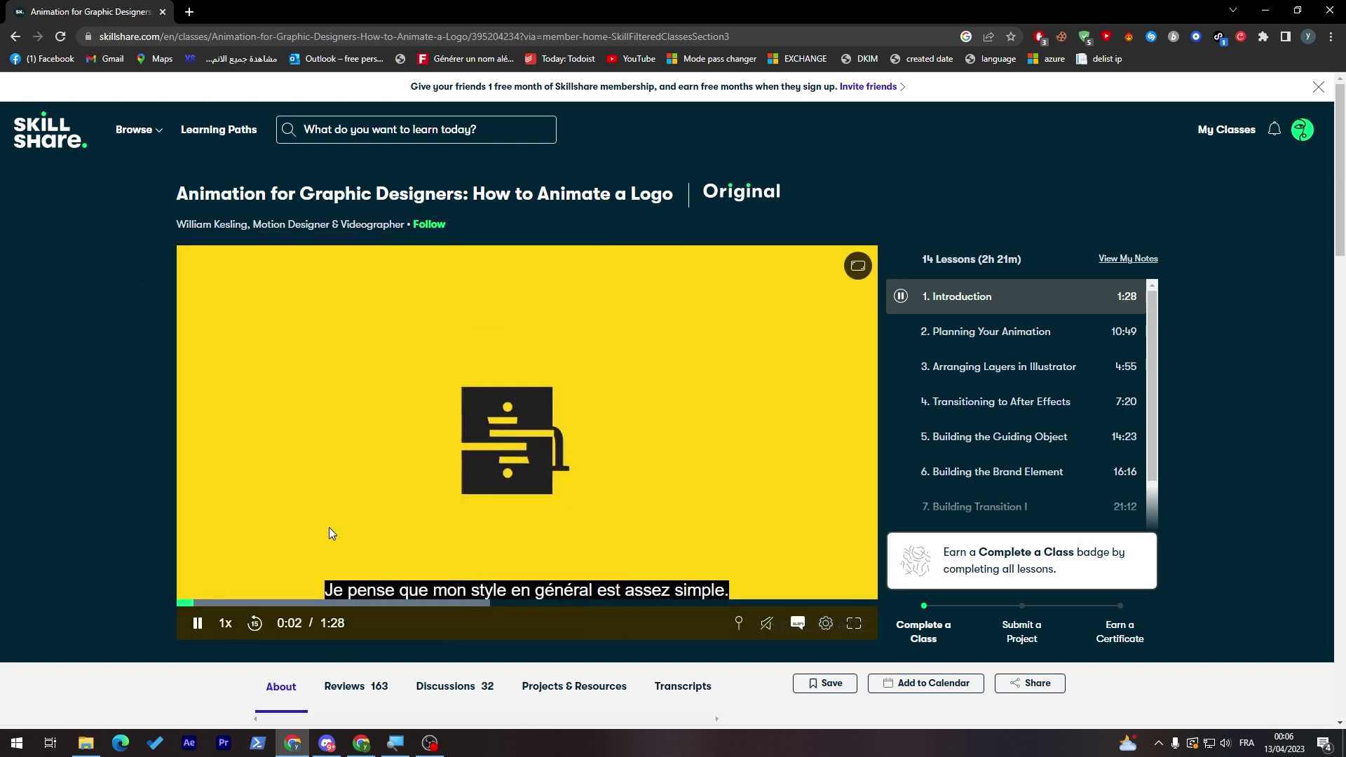
pyautogui.click(245, 603)
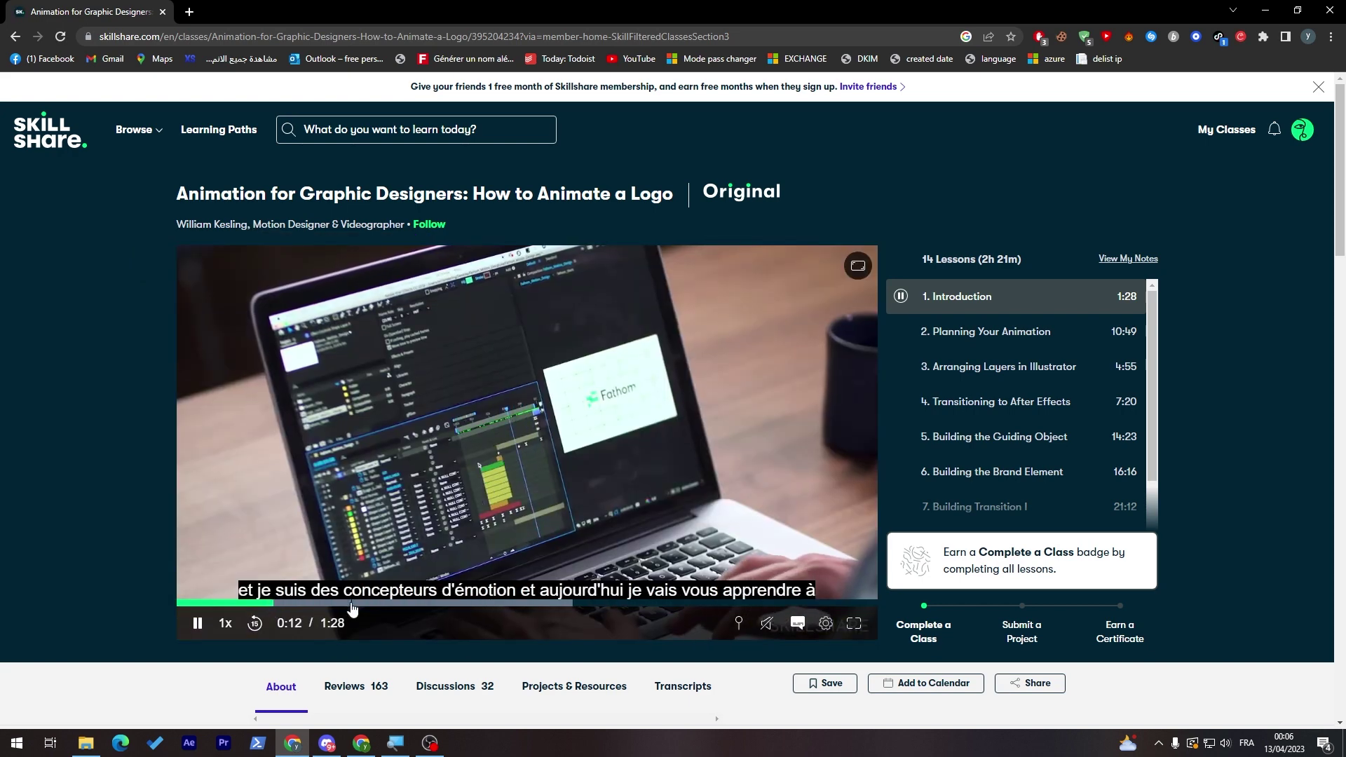
pyautogui.click(357, 604)
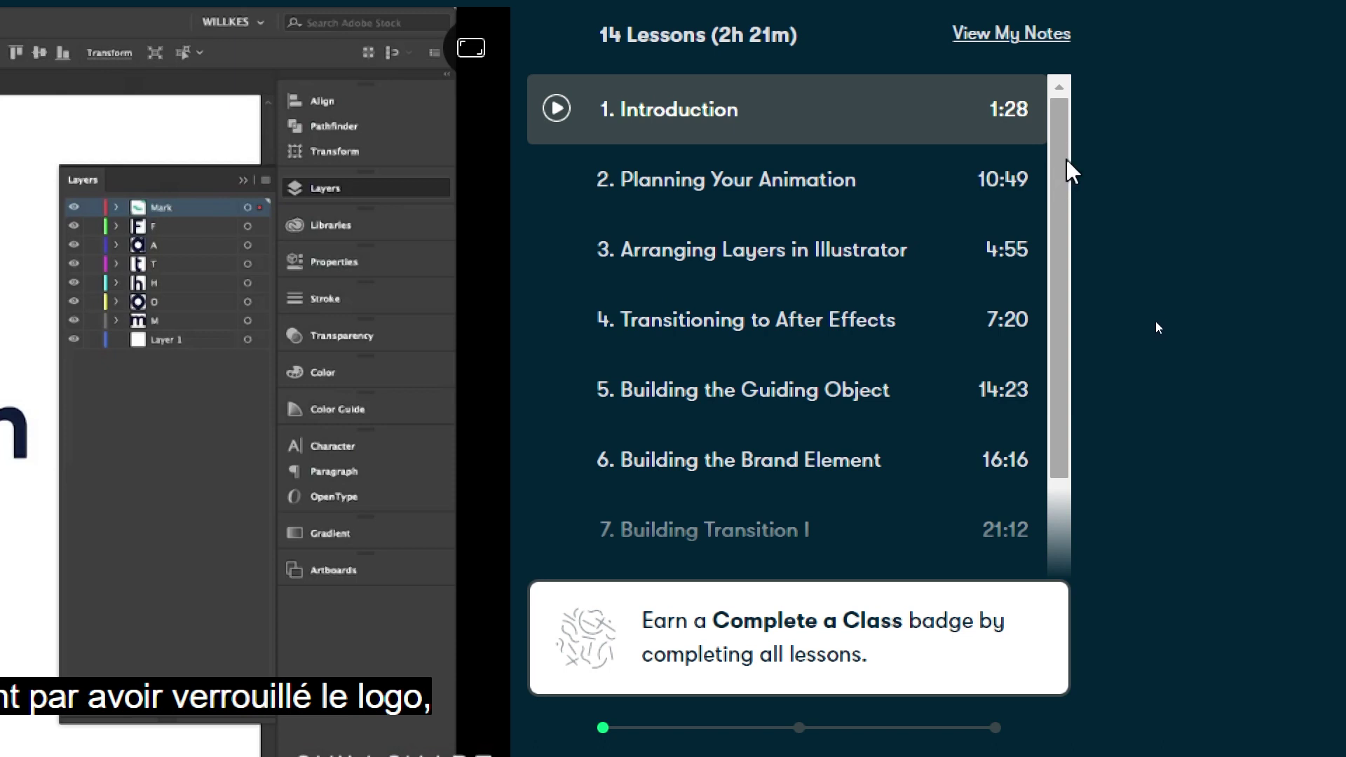
# Scroll through the class's lesson list
pyautogui.scroll(-1, 1065, 175)
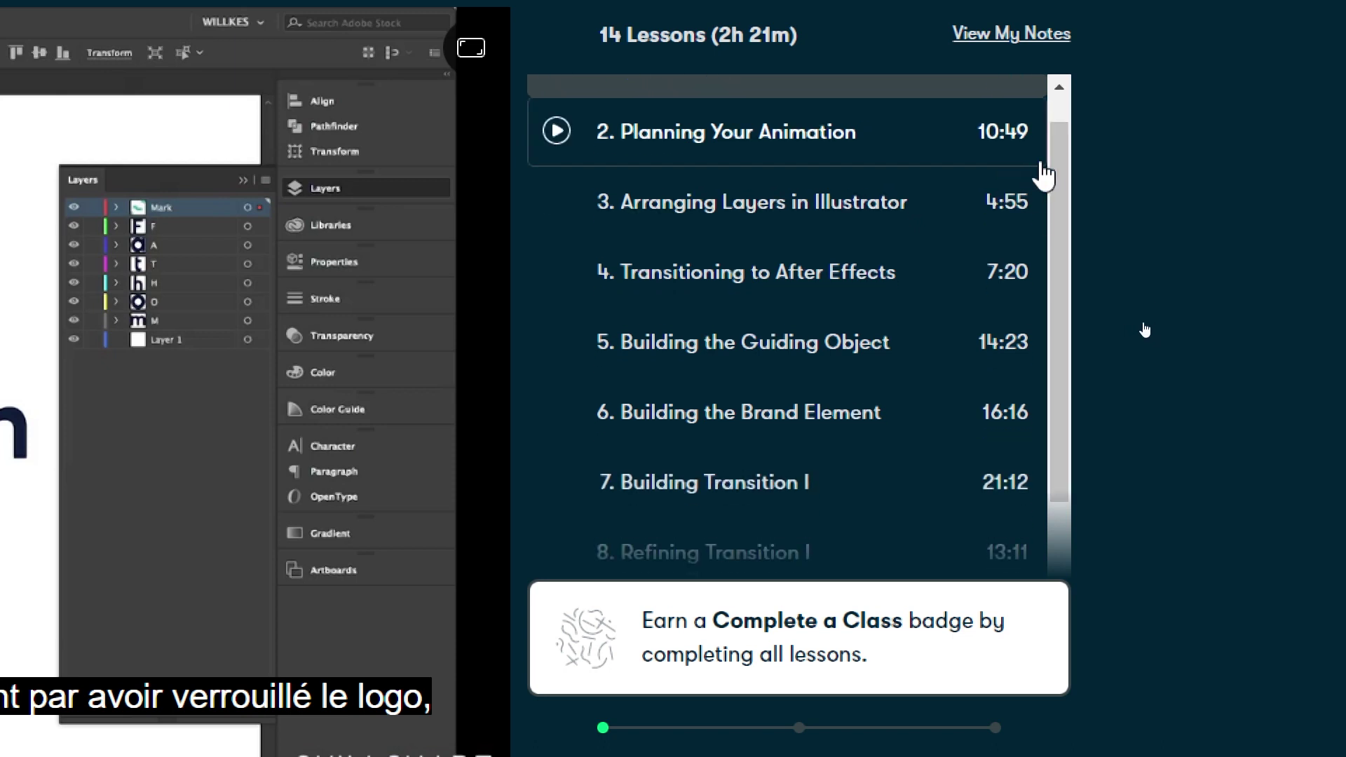
pyautogui.scroll(1, 1037, 175)
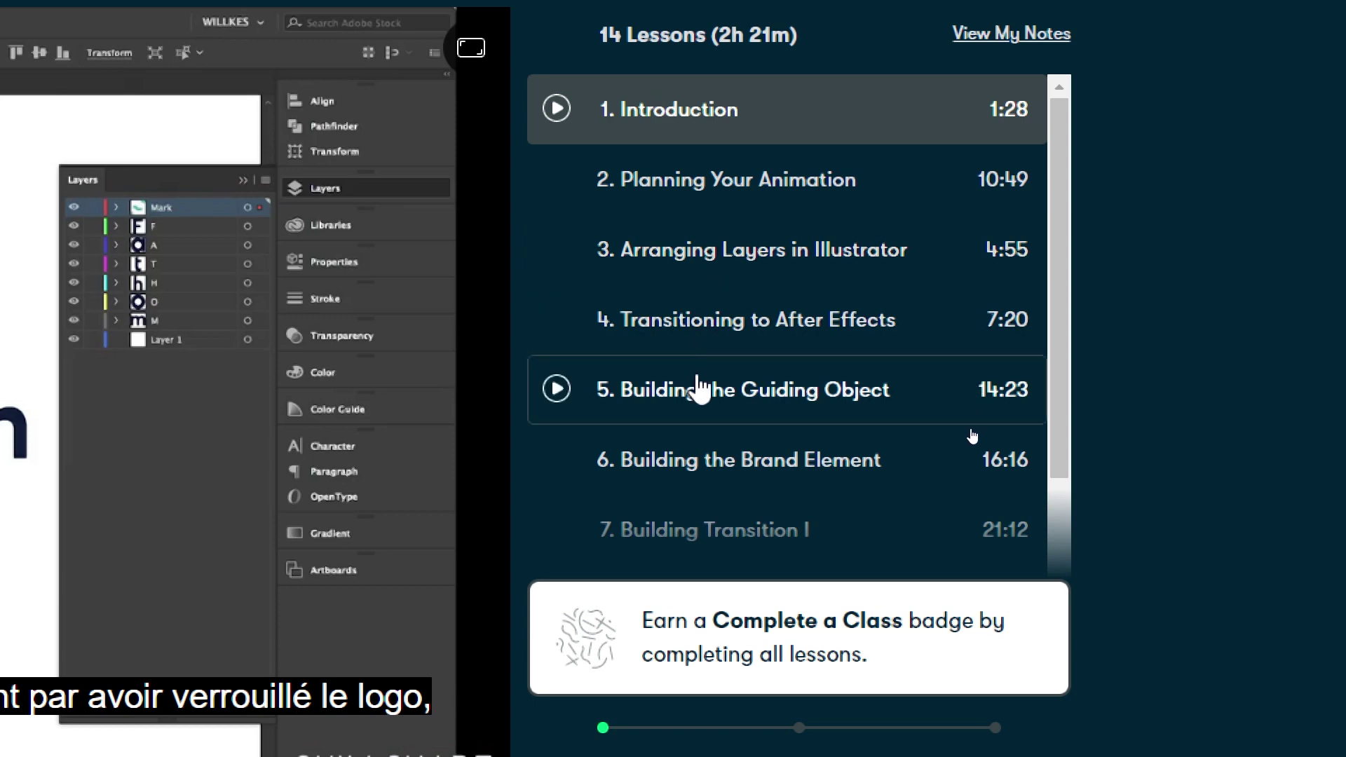
pyautogui.moveTo(1058, 351); pyautogui.dragTo(1089, 615)
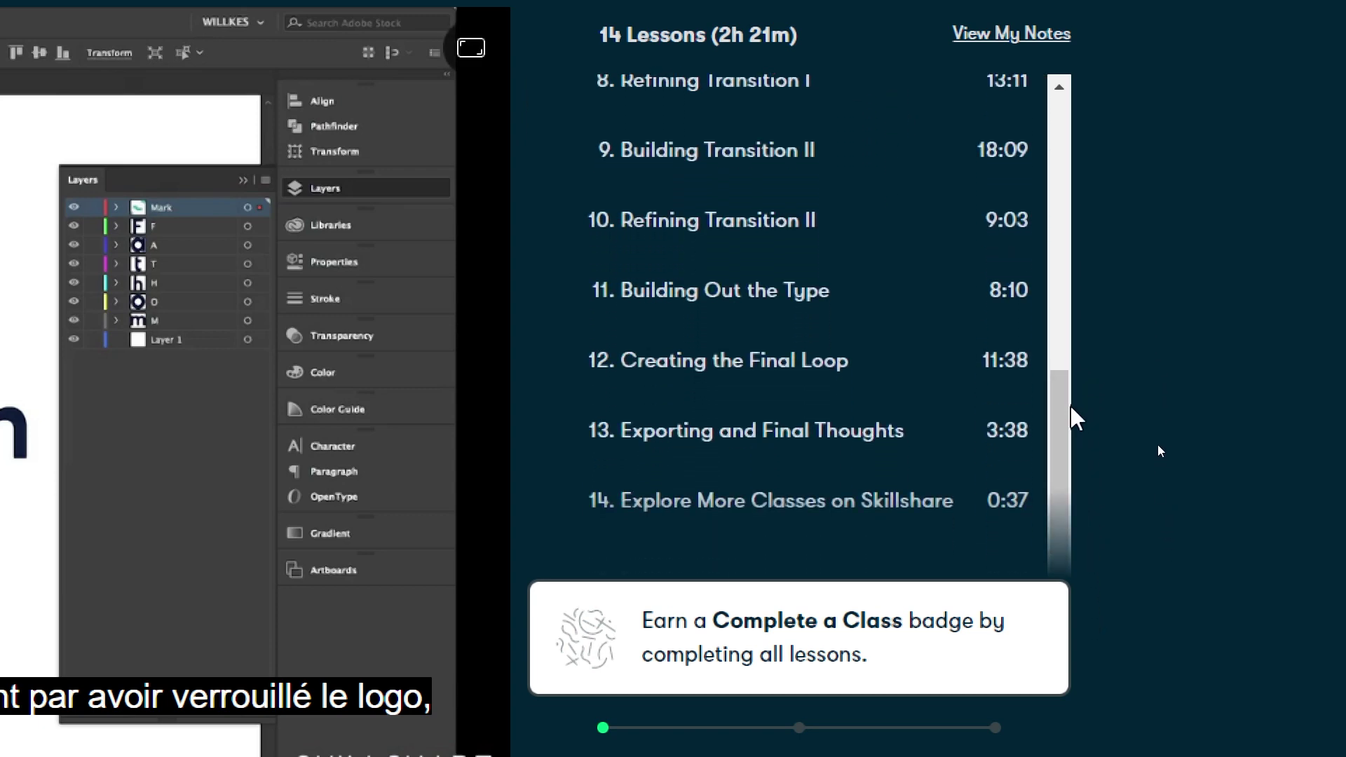
pyautogui.scroll(-2, 1154, 487)
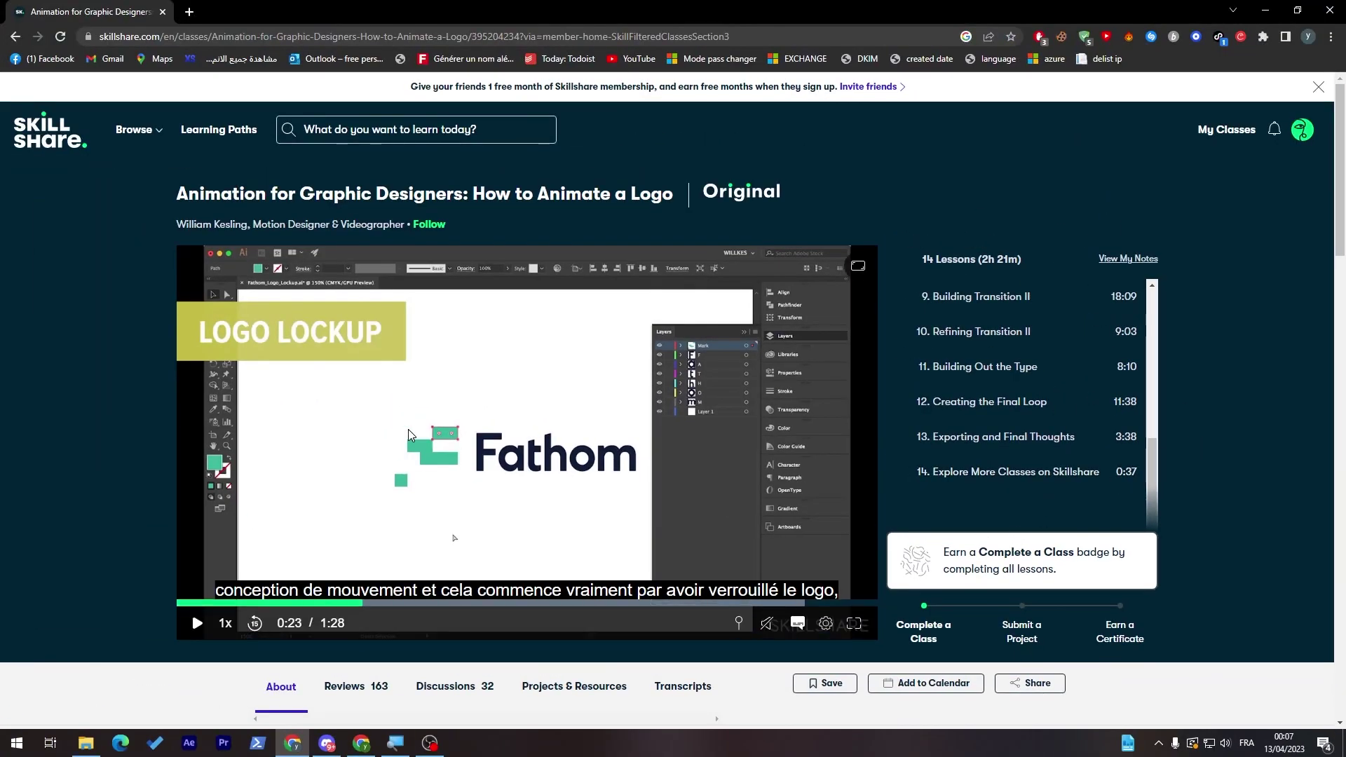
pyautogui.scroll(-1, 1342, 180)
# Dismiss the Like a Project badge tip and head to My Classes
pyautogui.moveTo(1342, 180); pyautogui.dragTo(1303, 354)
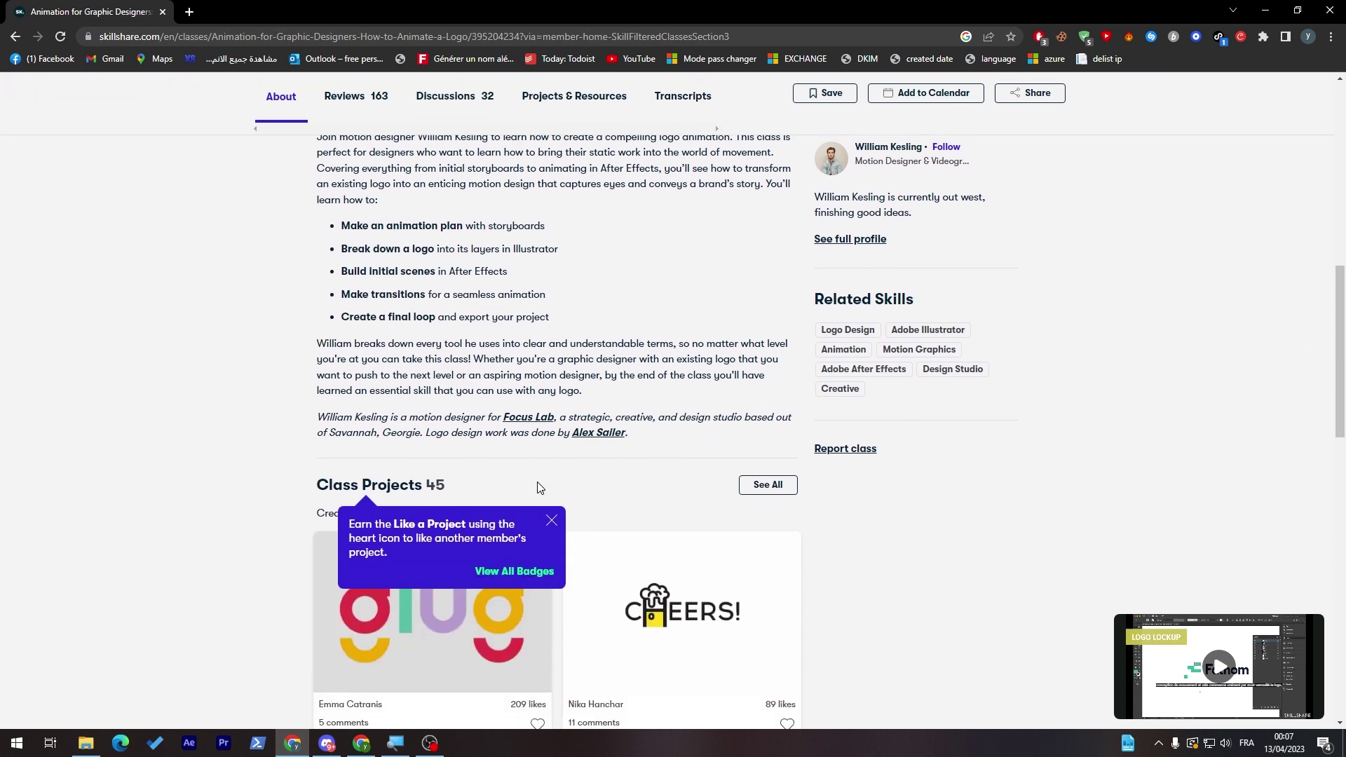
pyautogui.click(551, 522)
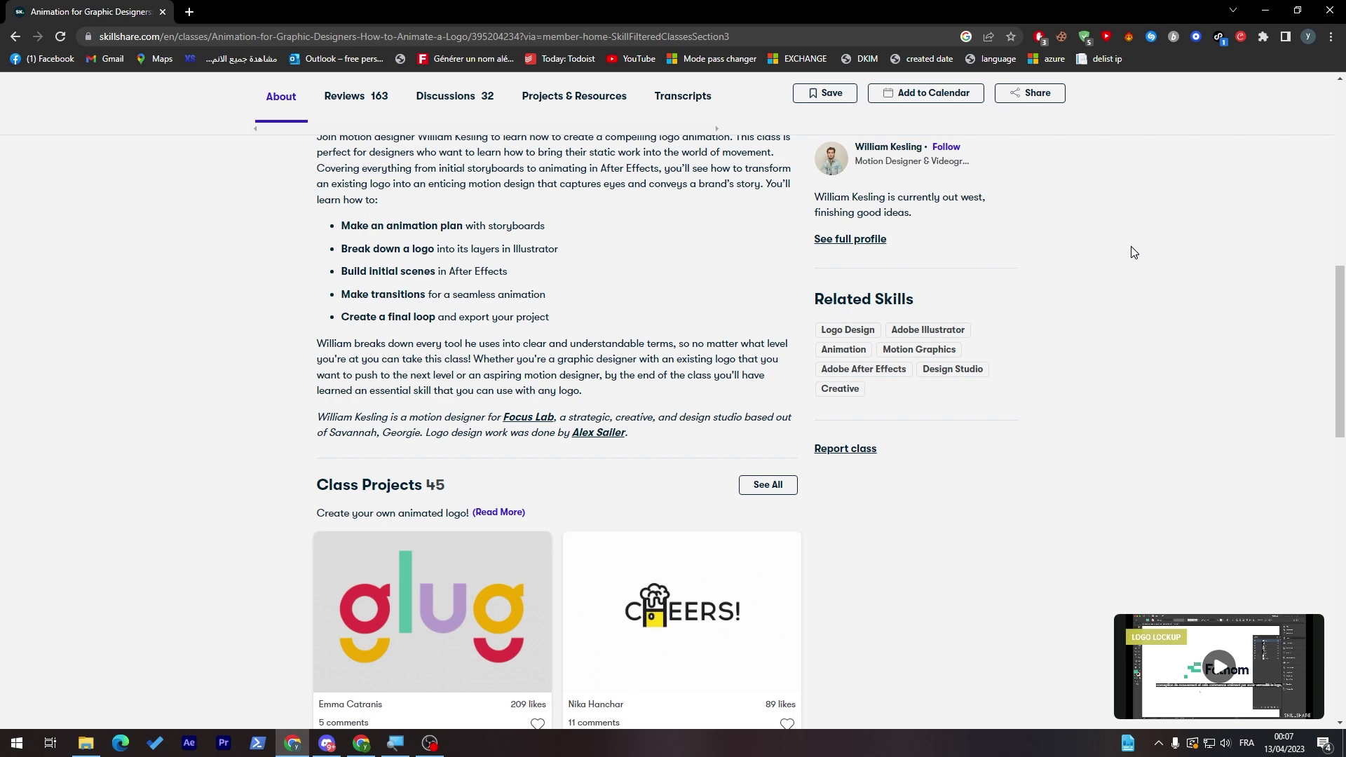
pyautogui.moveTo(1339, 332); pyautogui.dragTo(1316, 151)
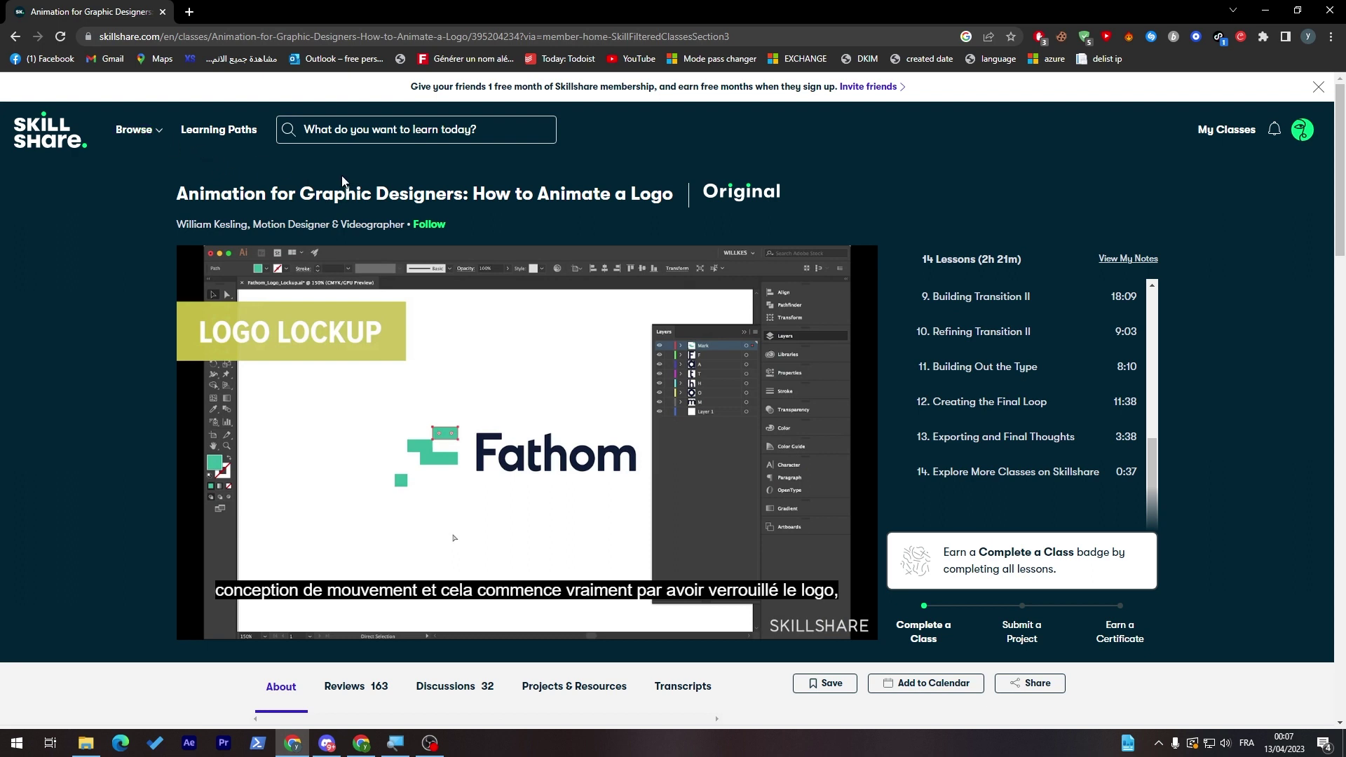
pyautogui.click(1225, 133)
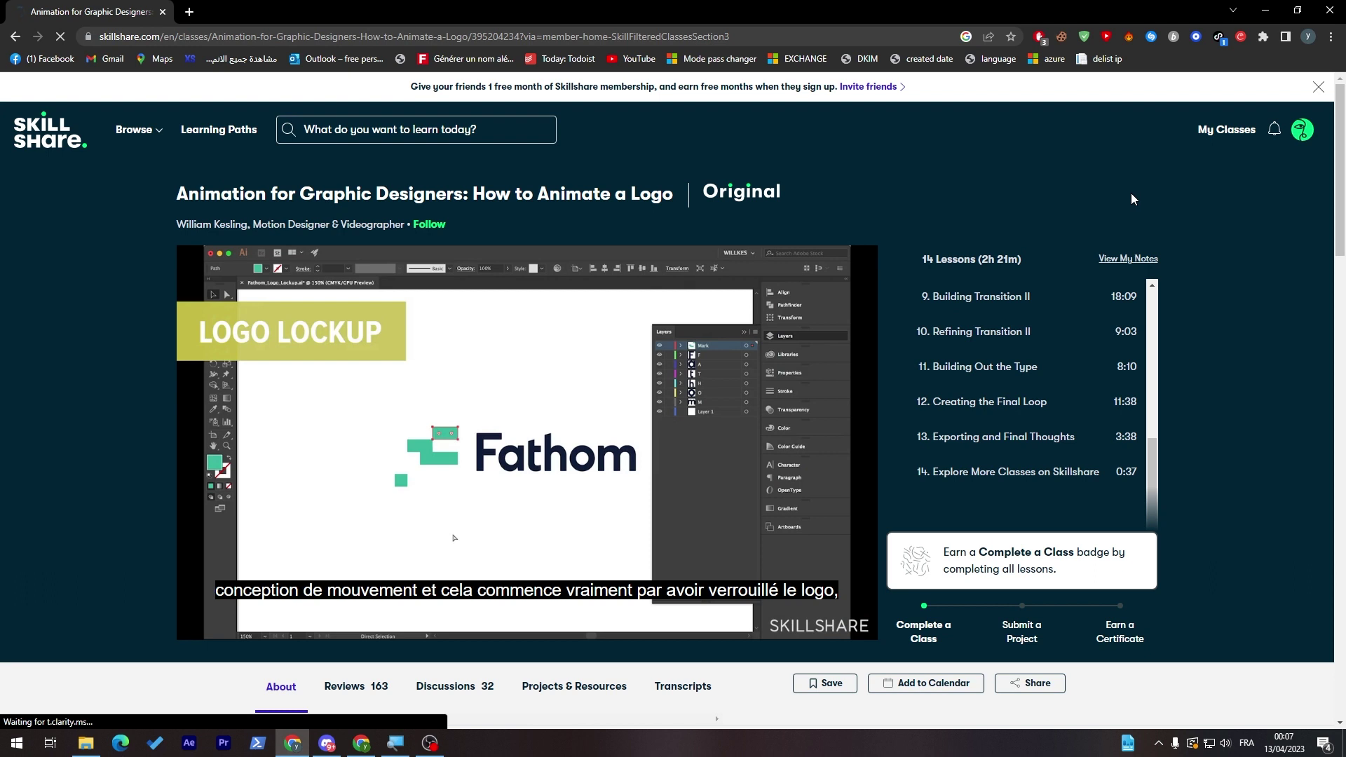
# Open My Classes and view the My Learning Paths, My Lists and Watch History tabs
pyautogui.click(1235, 142)
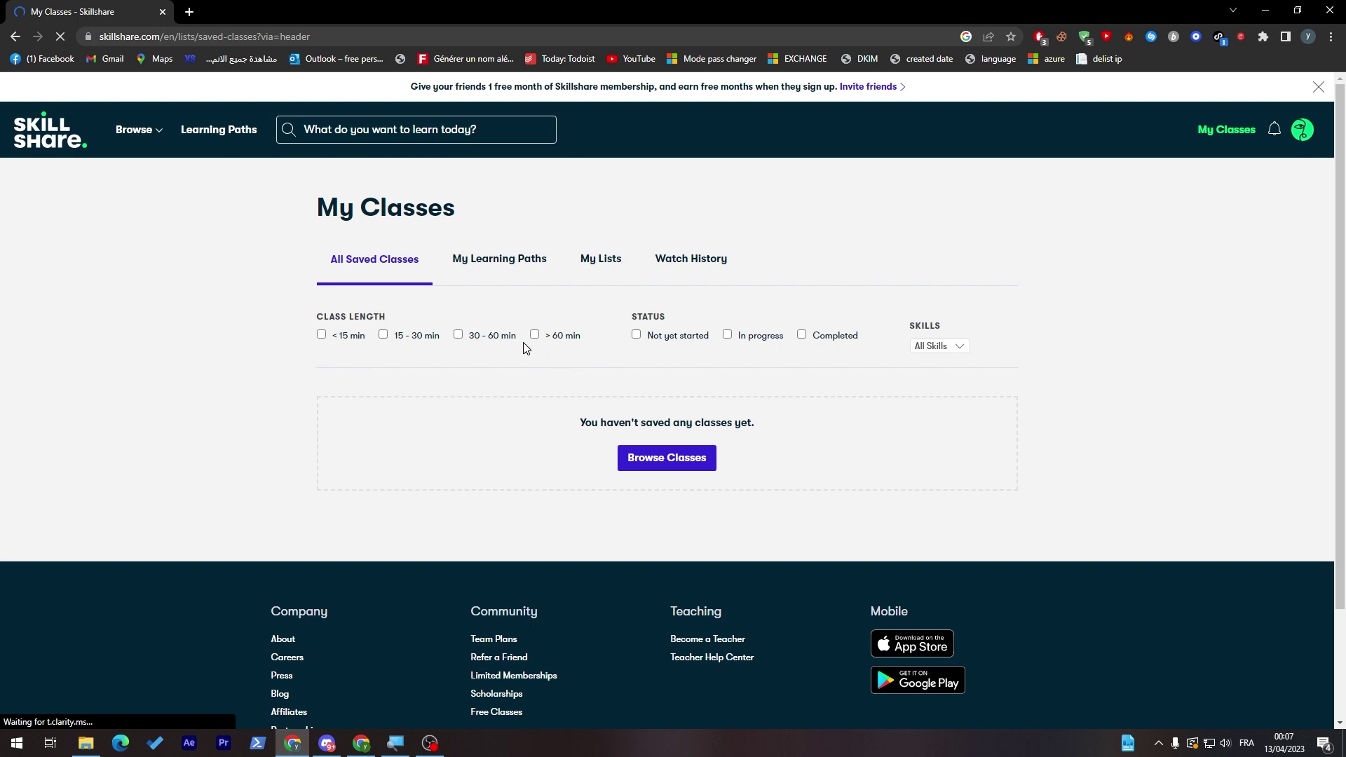
pyautogui.click(633, 457)
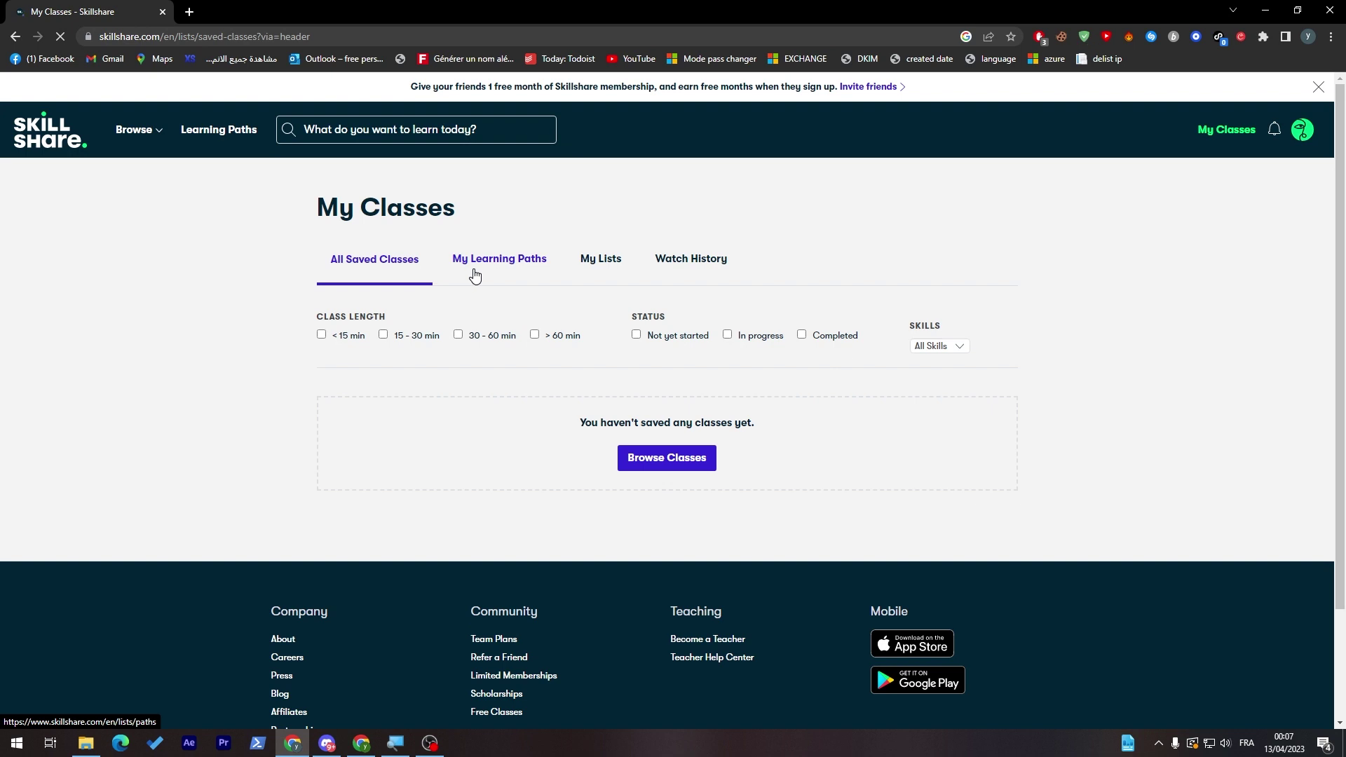
pyautogui.click(488, 275)
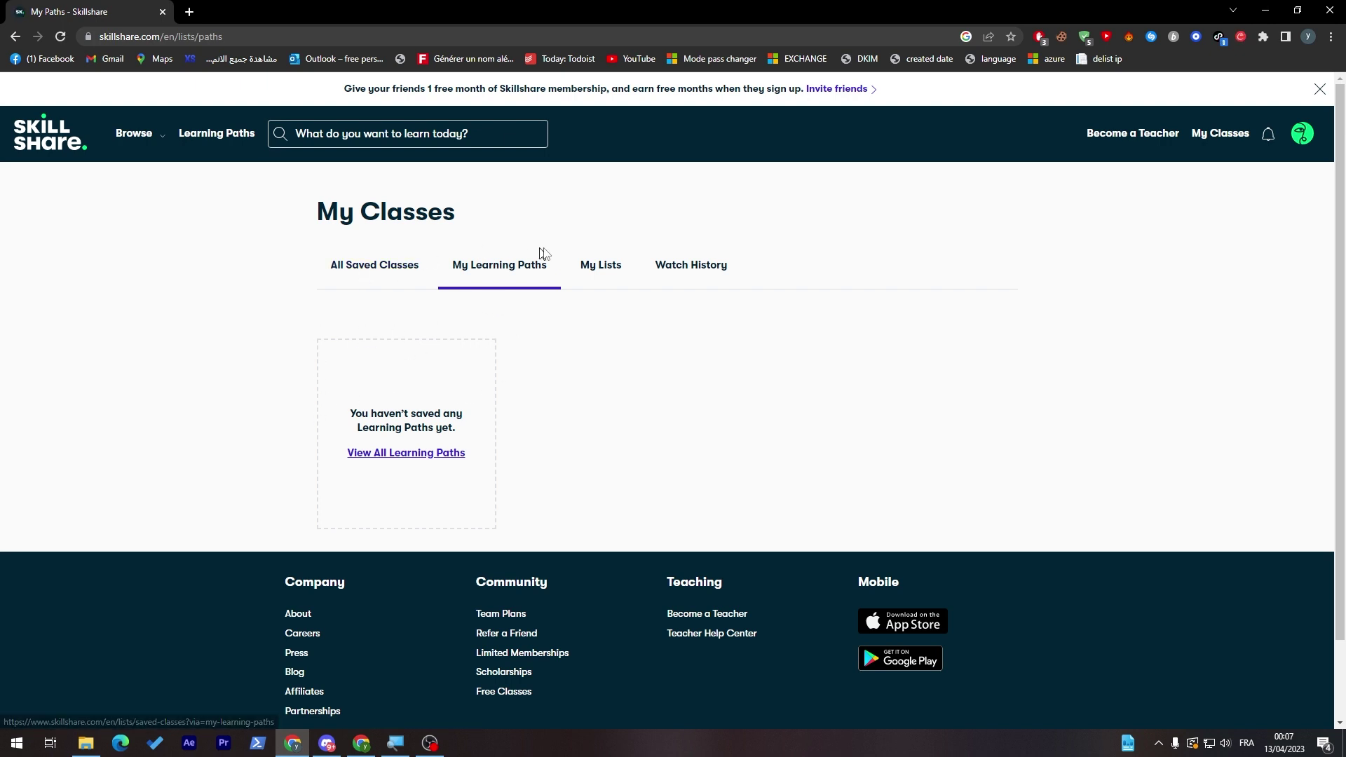
pyautogui.click(598, 267)
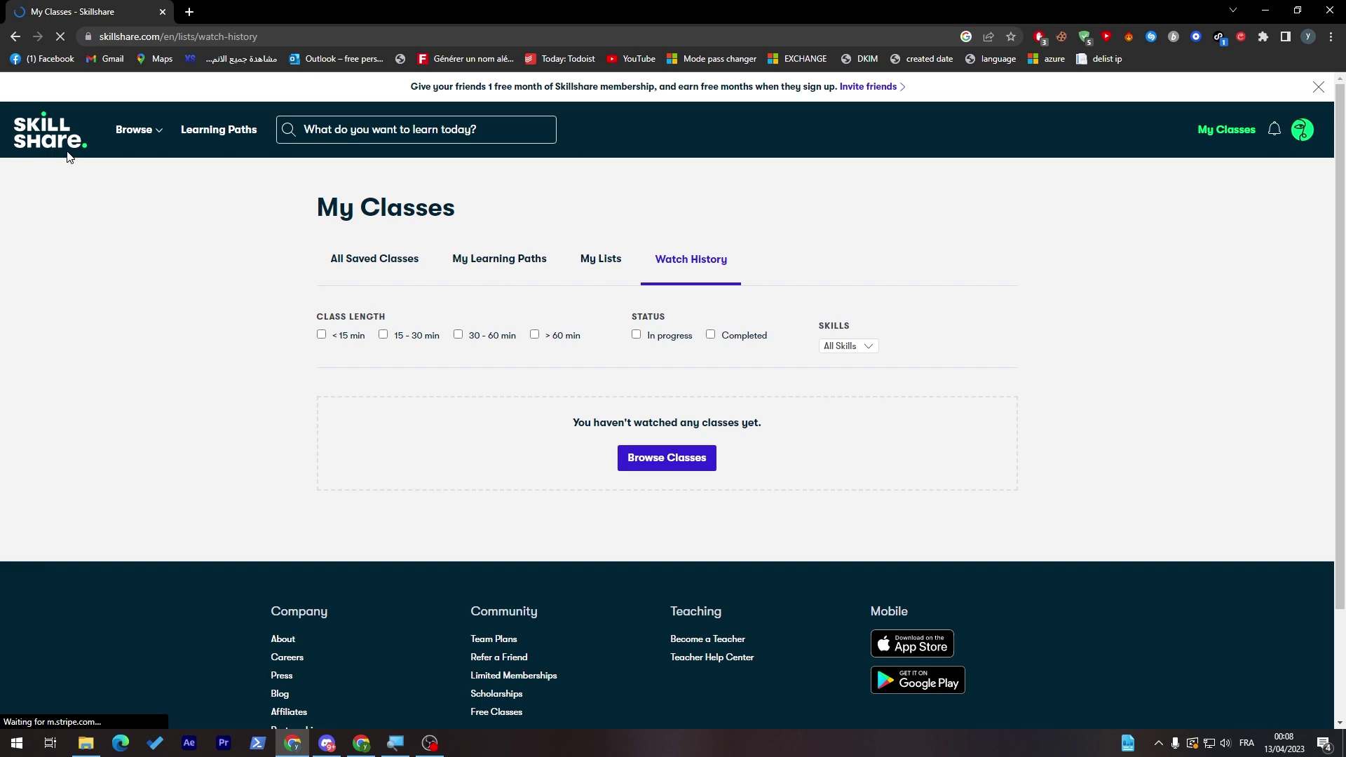
# Open the Learning Paths catalog from the header
pyautogui.moveTo(152, 136)
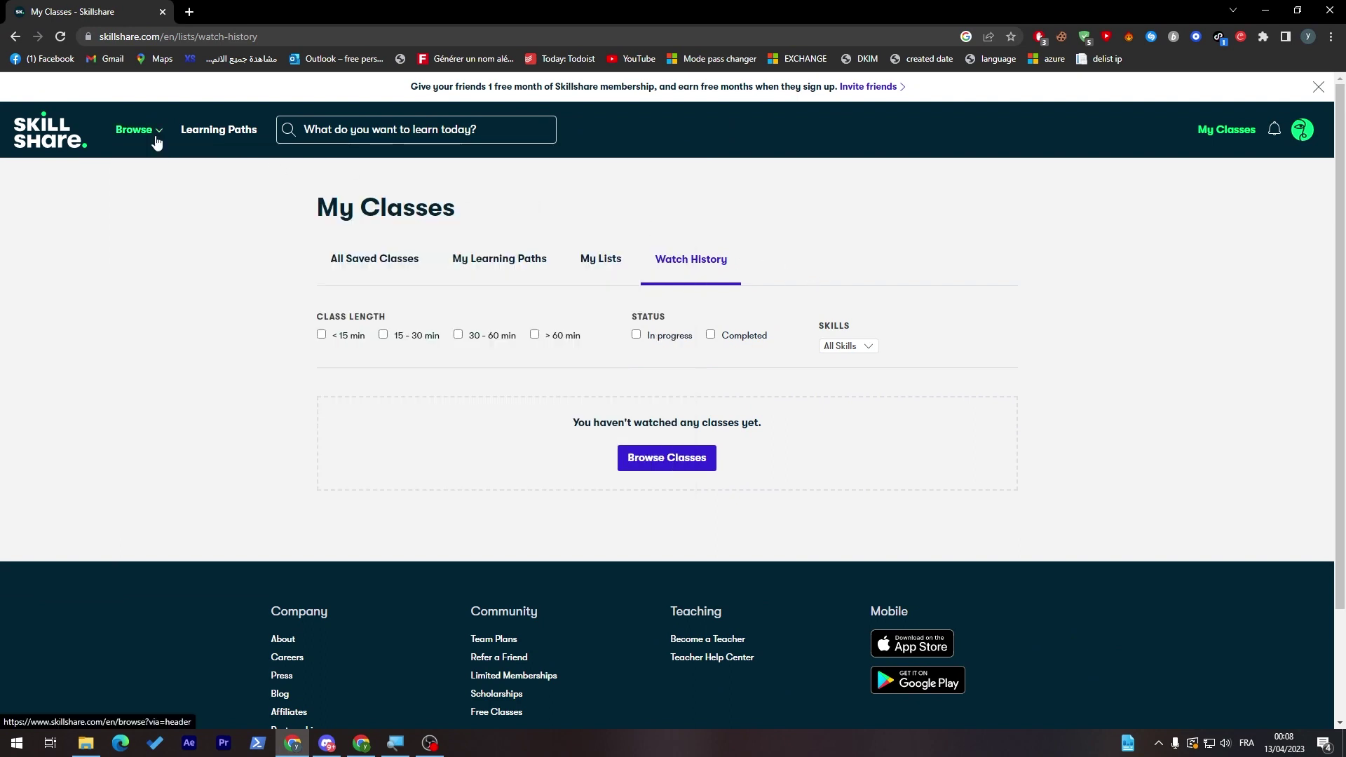
pyautogui.moveTo(157, 142)
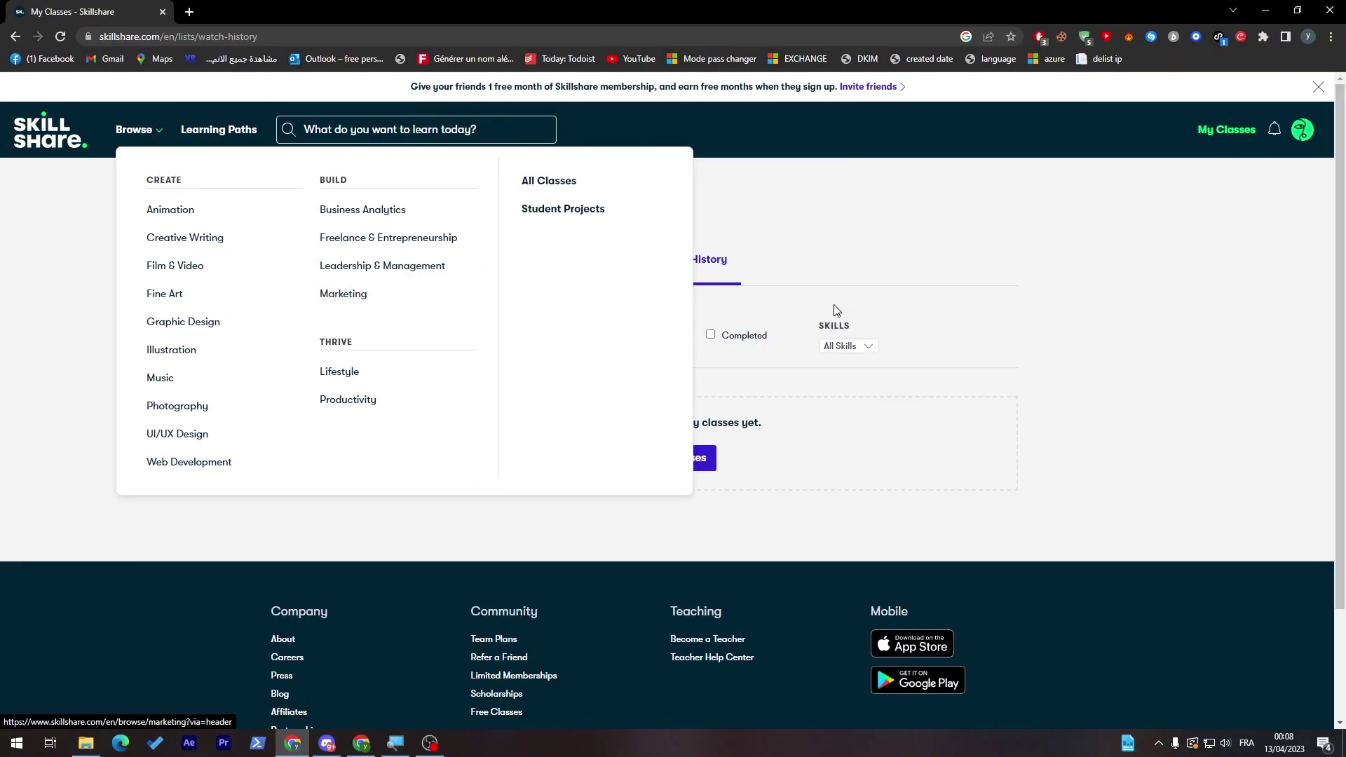
pyautogui.click(217, 134)
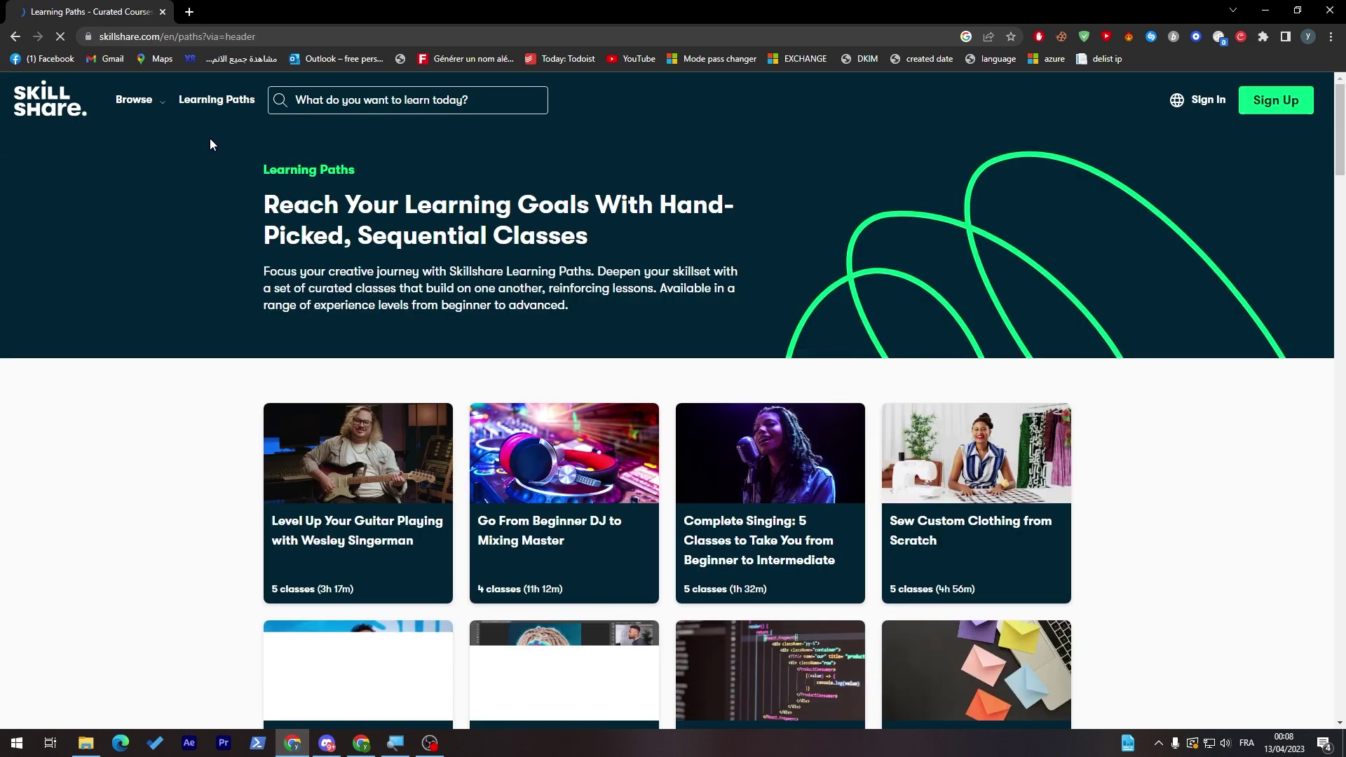
# Browse the Learning Paths cards, then go to the Teach on Skillshare page
pyautogui.scroll(-8, 806, 213)
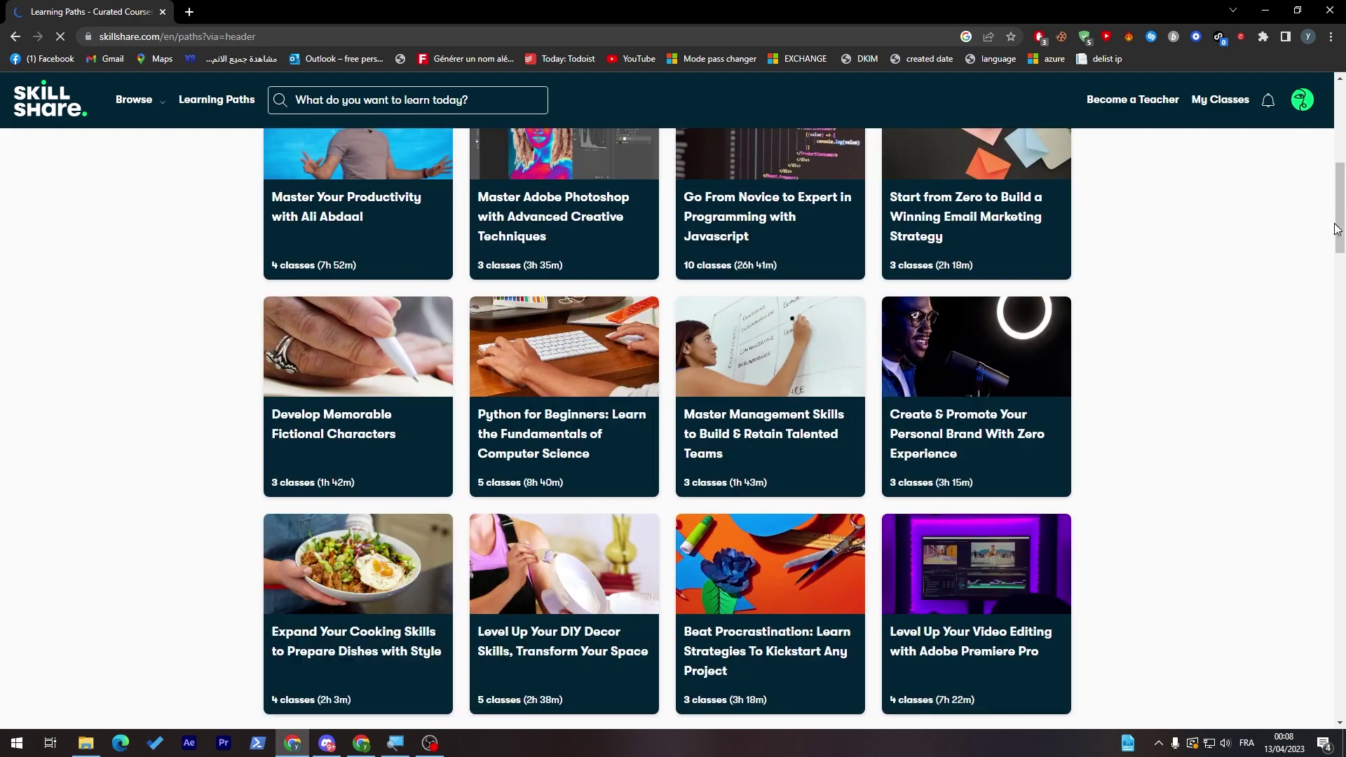
pyautogui.moveTo(1343, 213); pyautogui.dragTo(1340, 168)
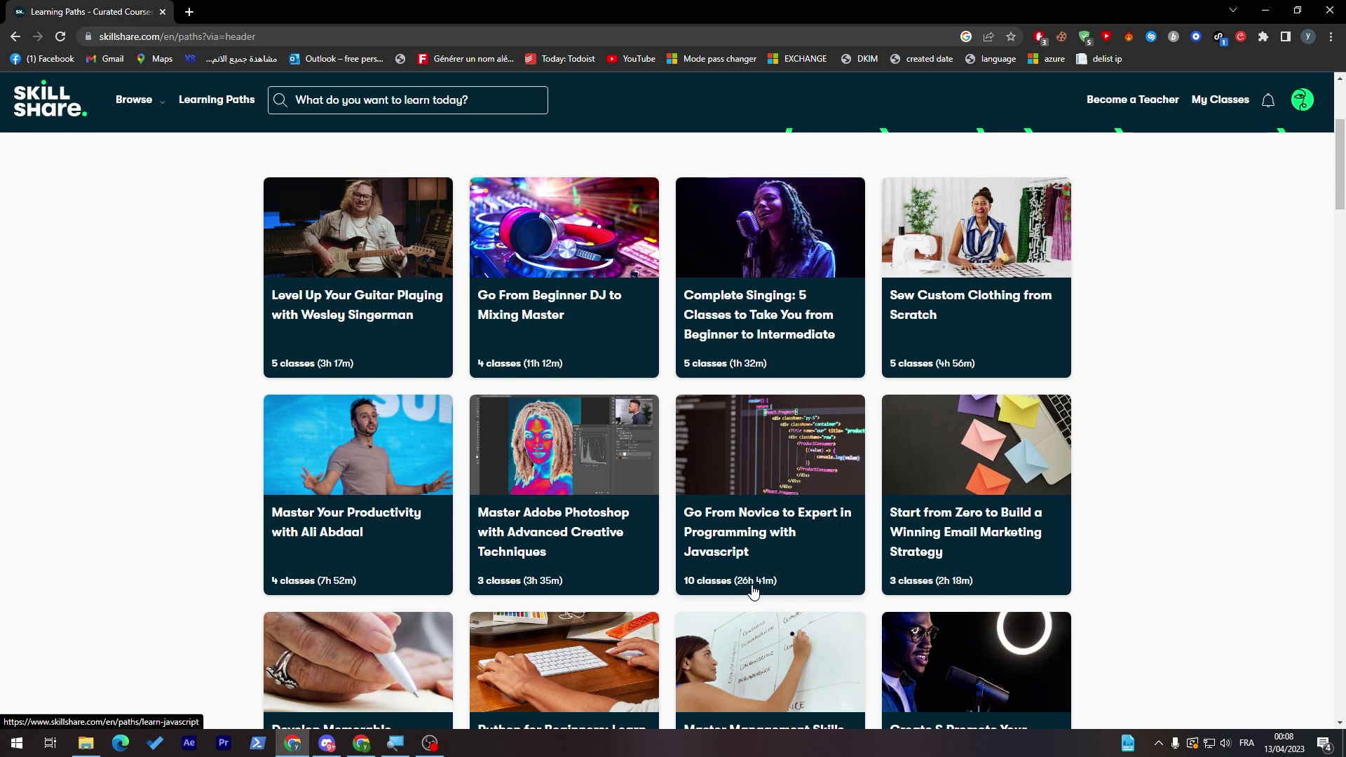
pyautogui.moveTo(1335, 167); pyautogui.dragTo(1323, 579)
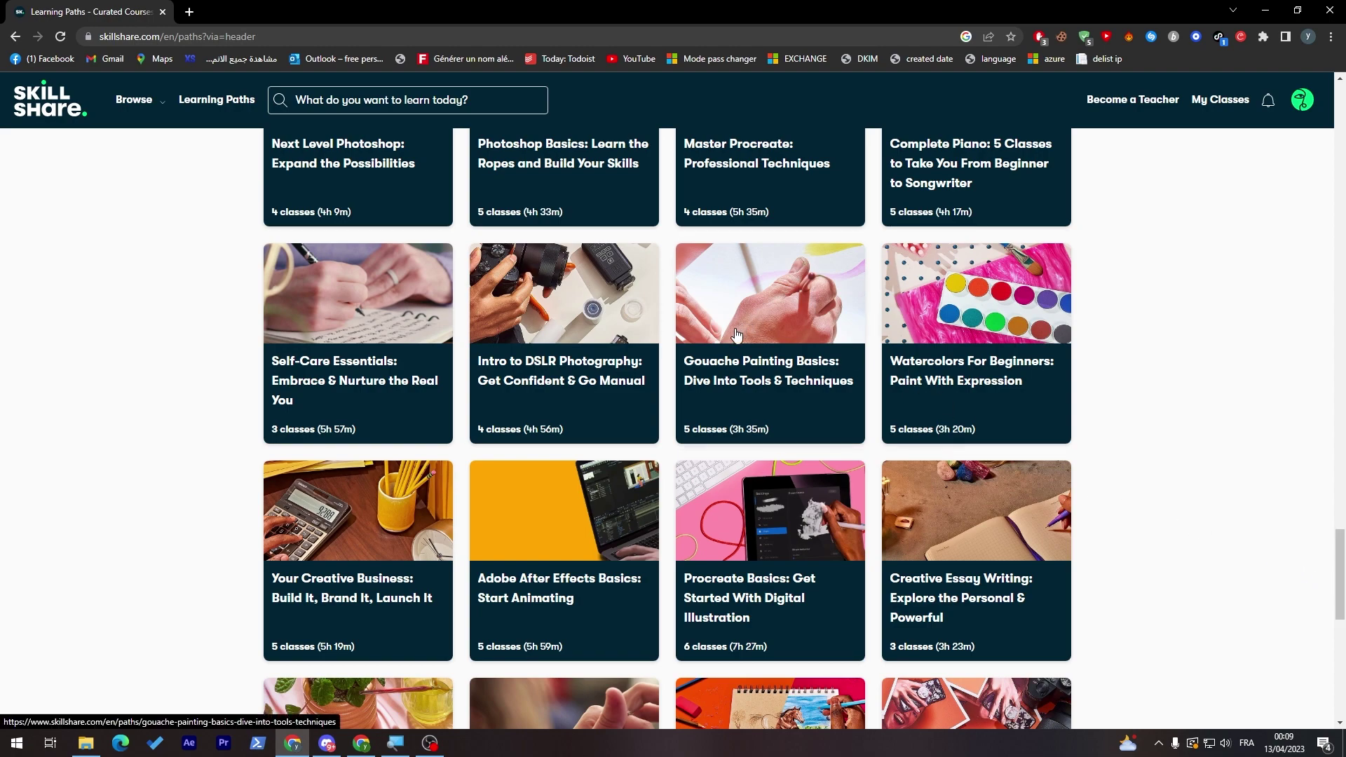
pyautogui.moveTo(1339, 574); pyautogui.dragTo(1339, 126)
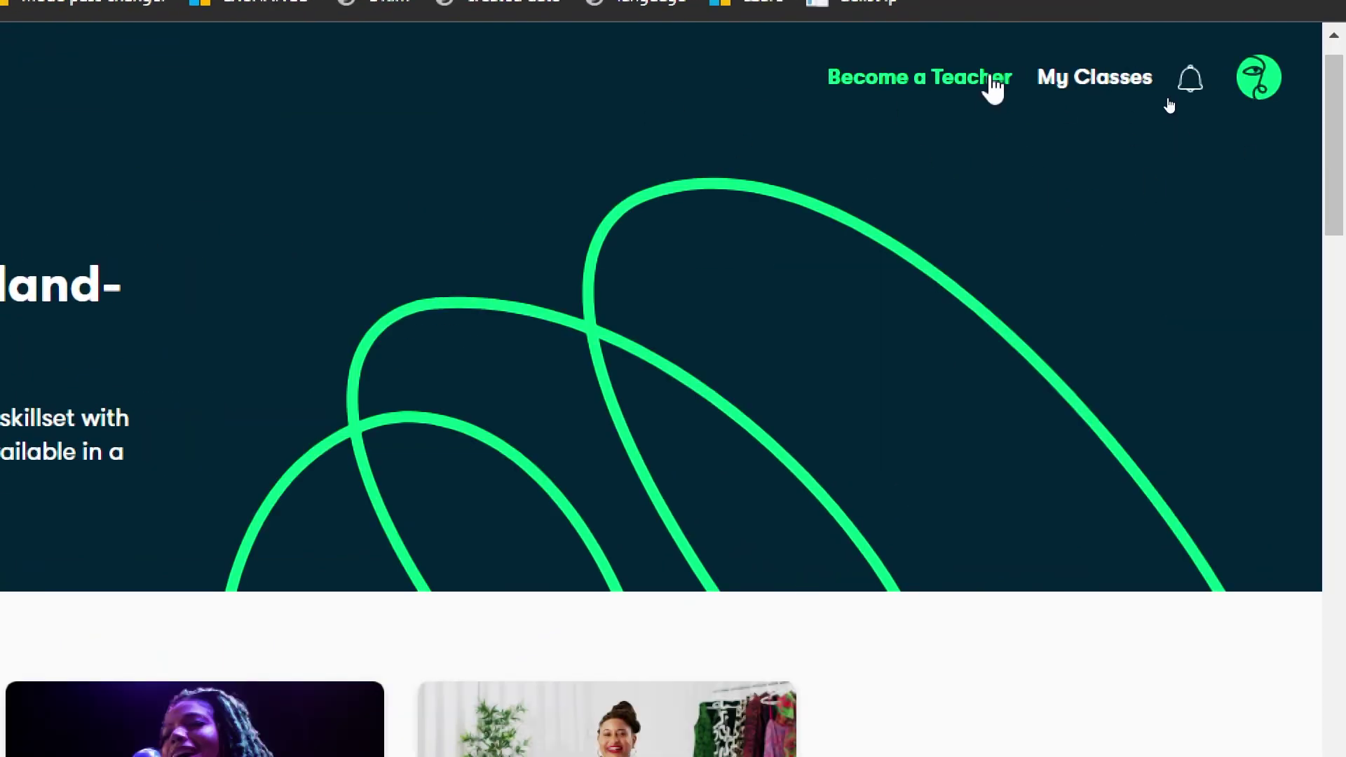
pyautogui.click(994, 87)
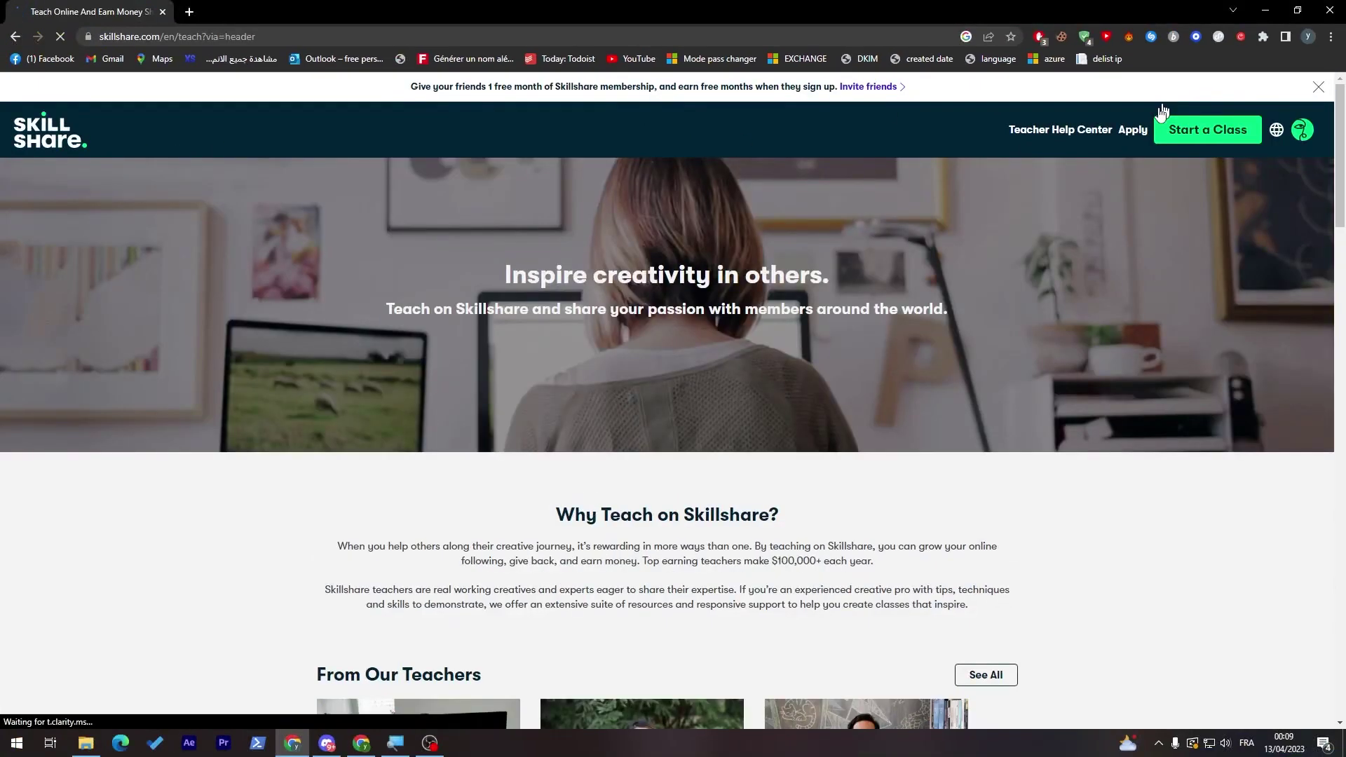
# Open the Teacher Application form from the Teach page's Become a Teacher link
pyautogui.scroll(-6, 1326, 168)
pyautogui.scroll(6, 1139, 131)
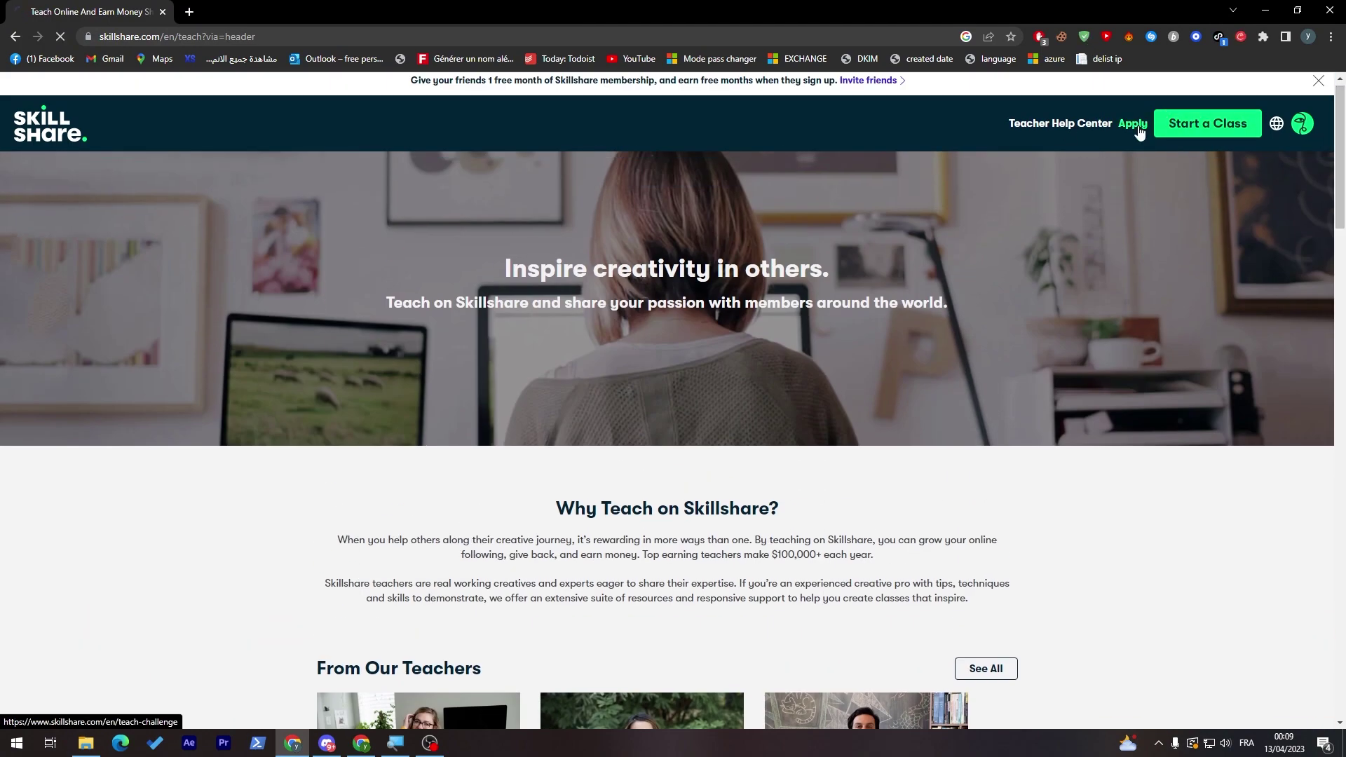
pyautogui.click(1137, 129)
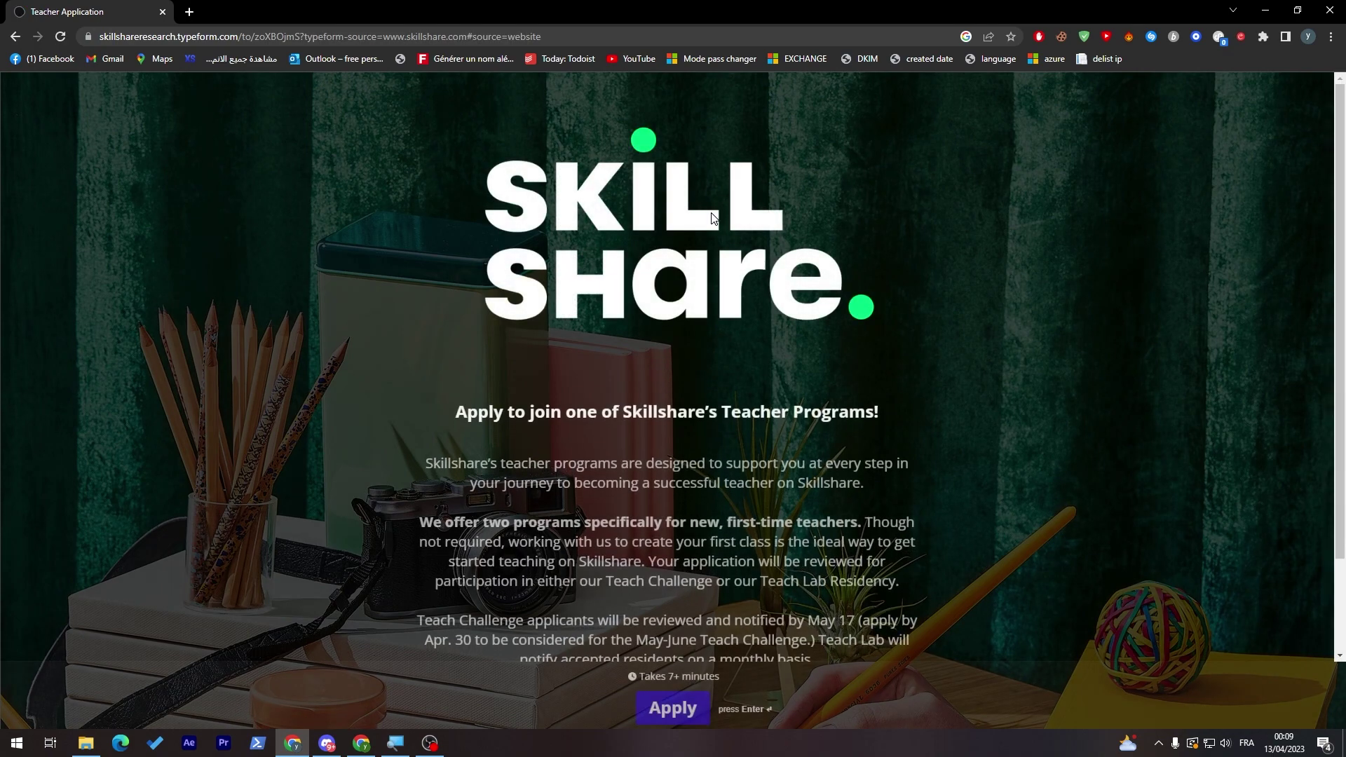
pyautogui.scroll(-2, 1344, 169)
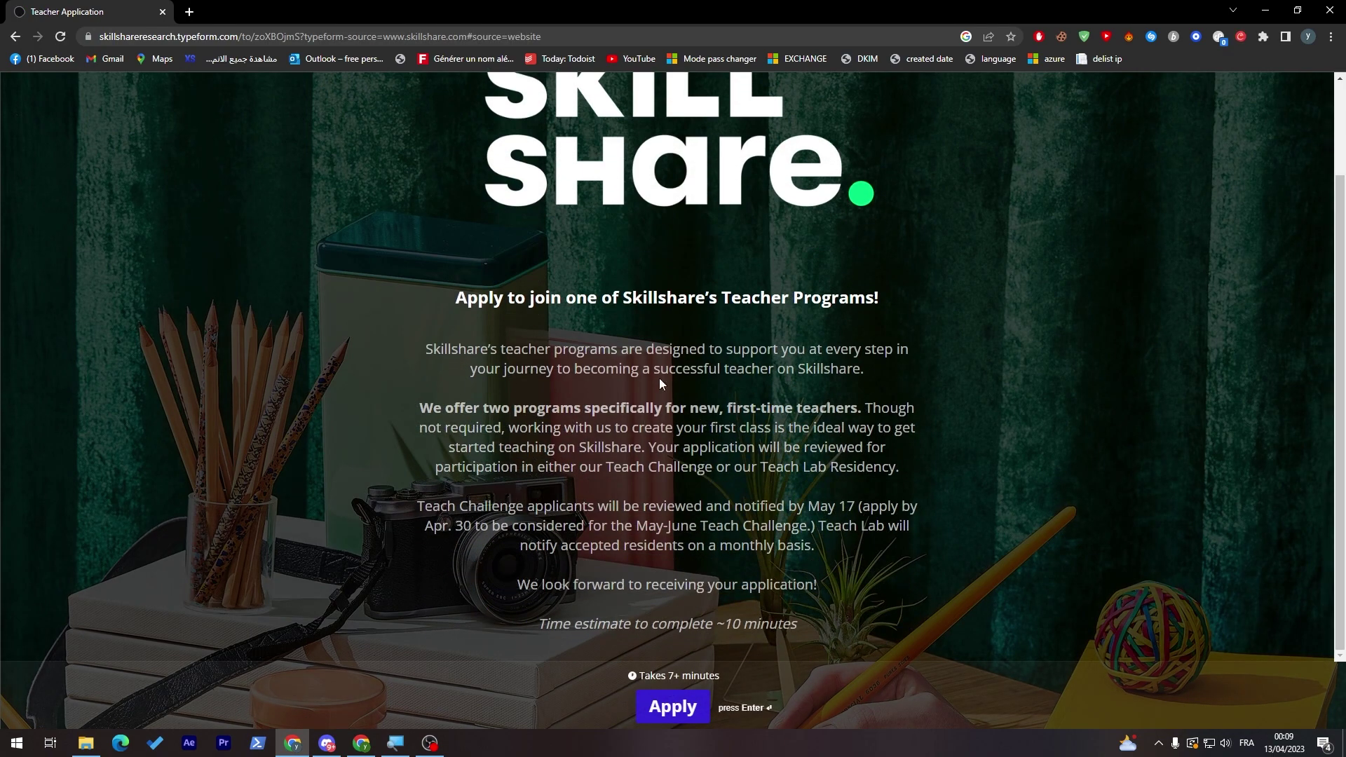
# Start the teacher application and autofill the first name, last name and email from saved details
pyautogui.click(669, 708)
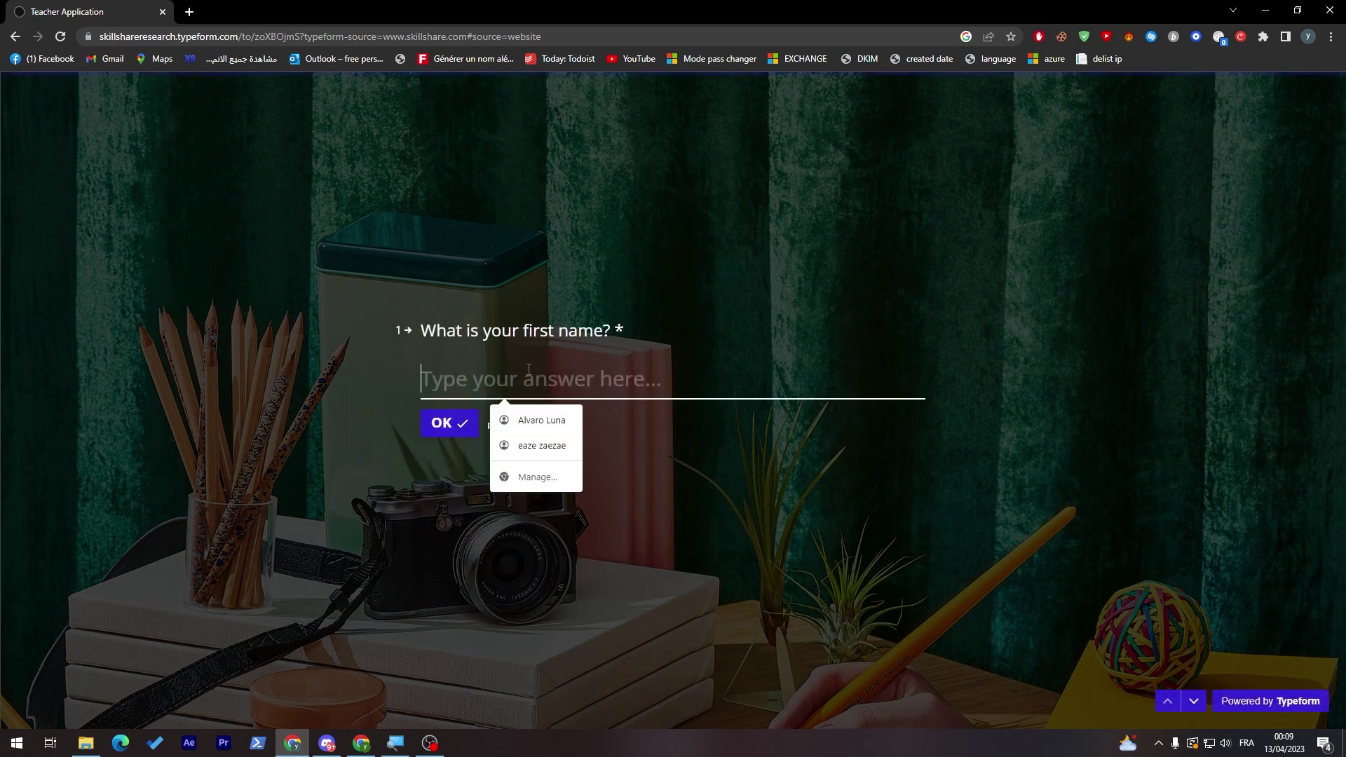
pyautogui.click(533, 420)
pyautogui.click(449, 422)
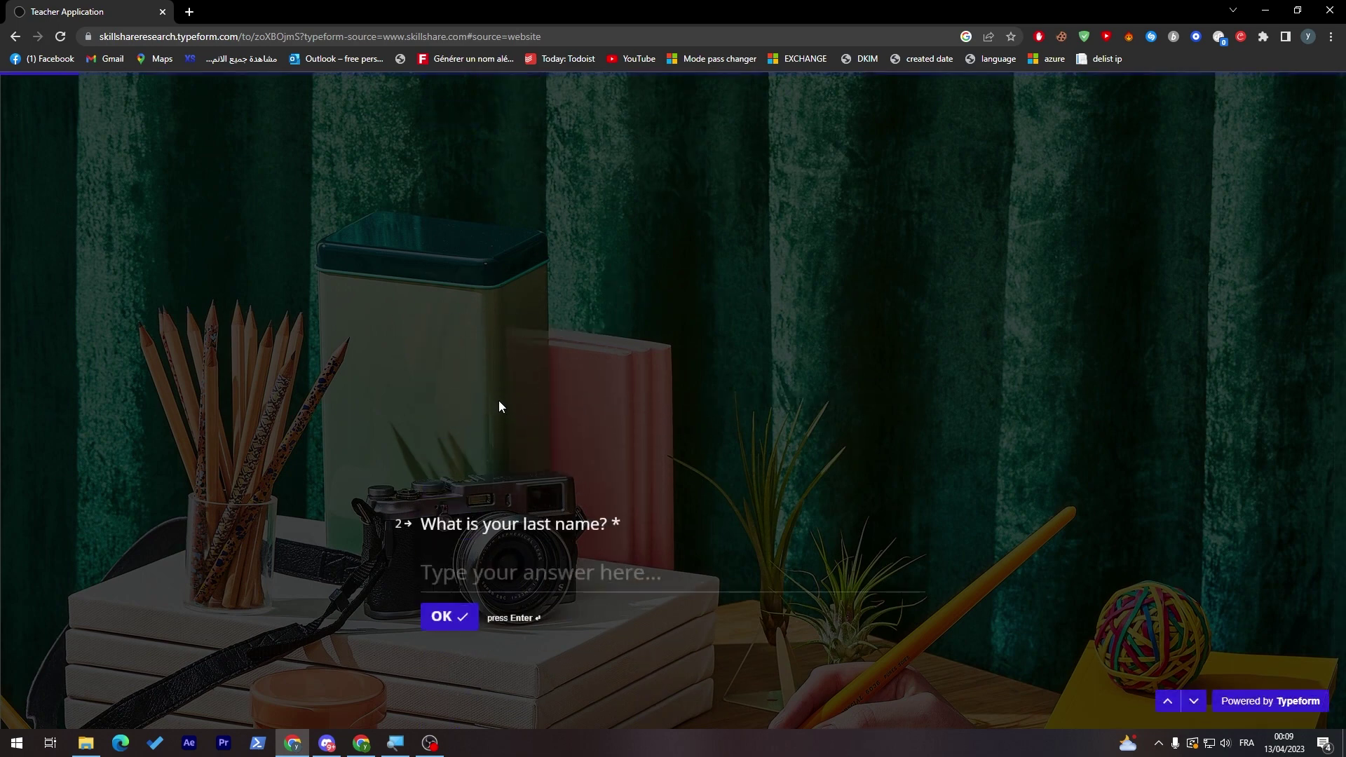
pyautogui.click(528, 427)
pyautogui.click(446, 422)
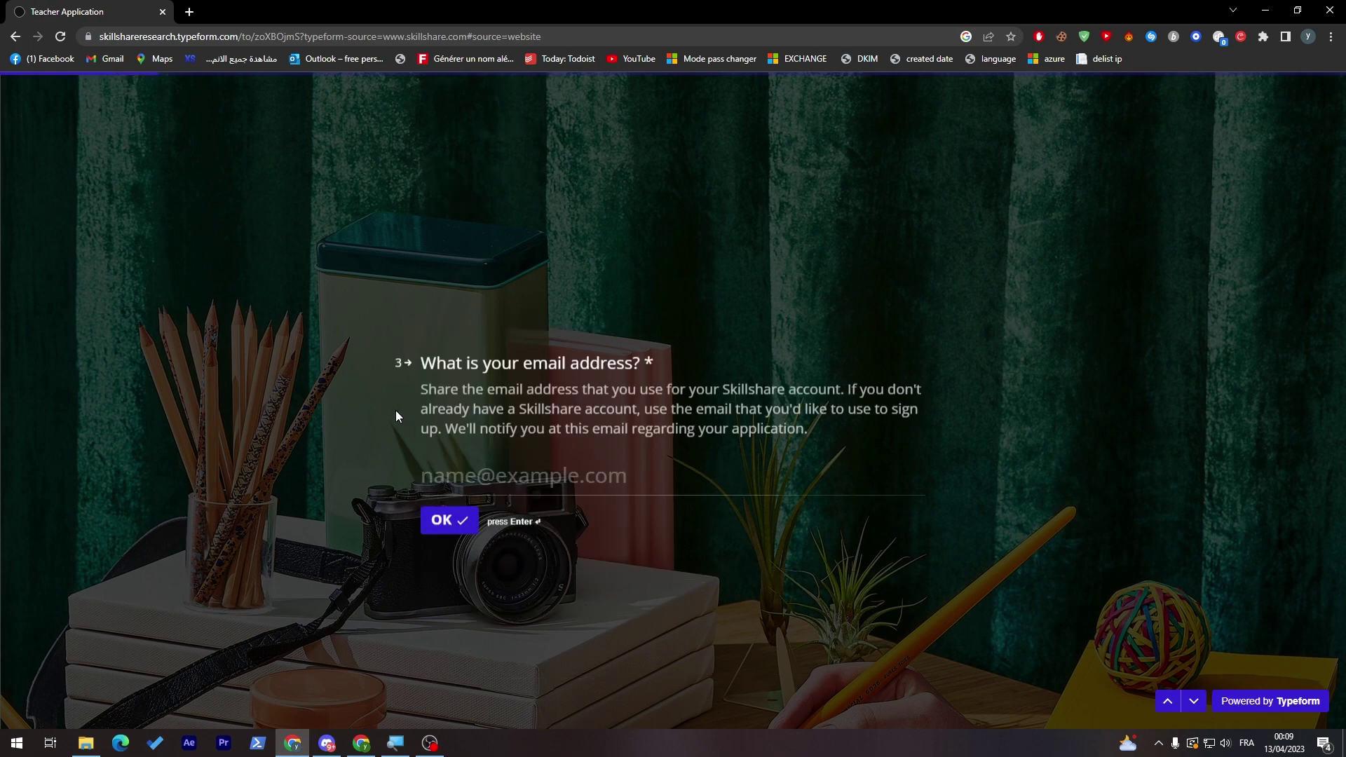
pyautogui.click(525, 452)
pyautogui.click(441, 455)
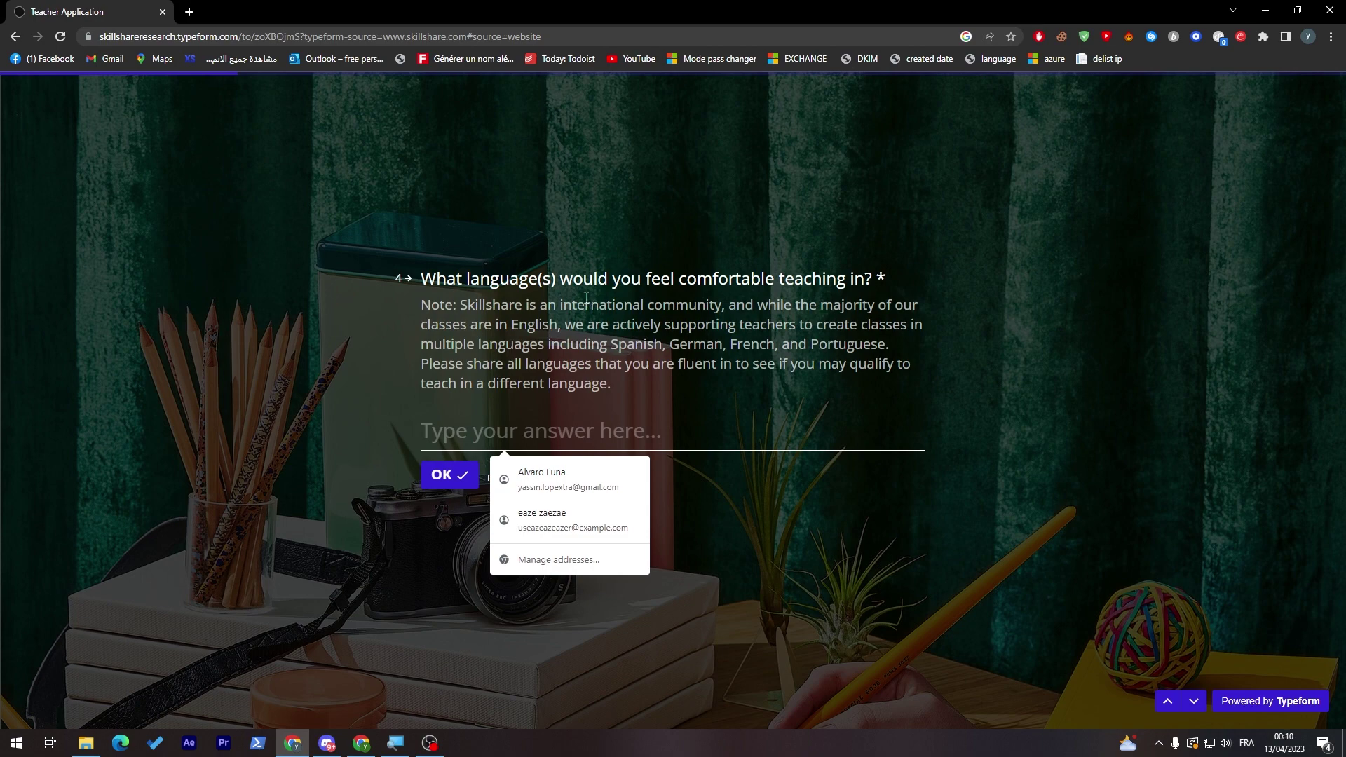
# Answer teaching languages 'ENGLISH and arabic' and location Morocco, then return to the home feed
pyautogui.write('ENGL')
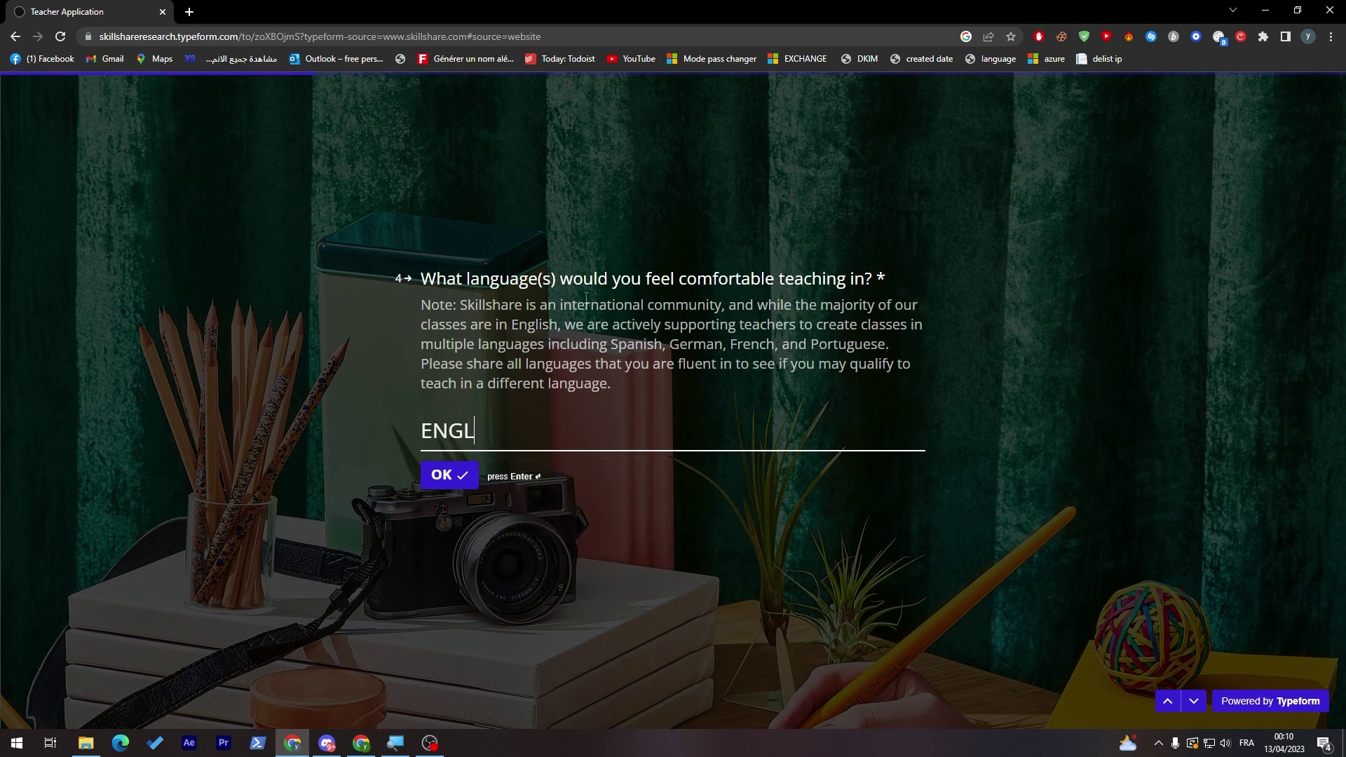
pyautogui.write('ISH and arabic')
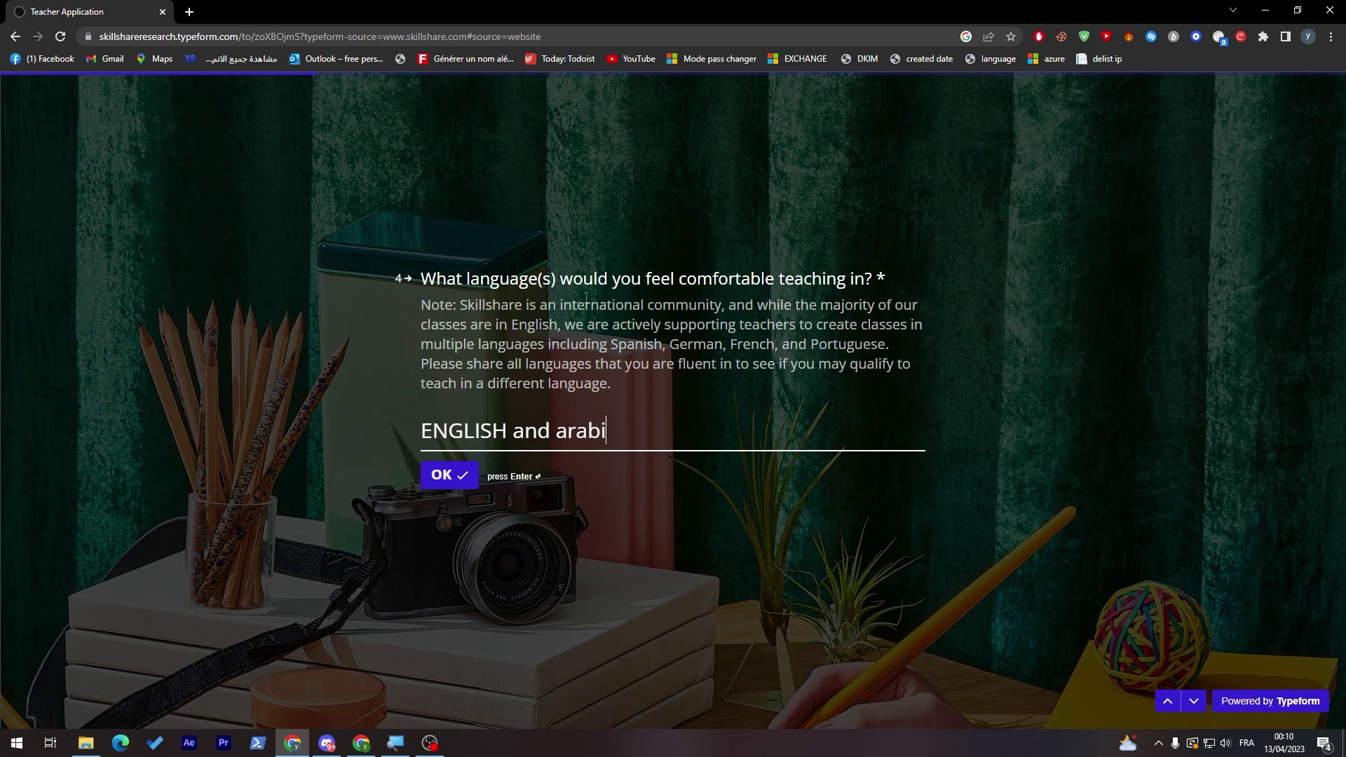
pyautogui.click(457, 482)
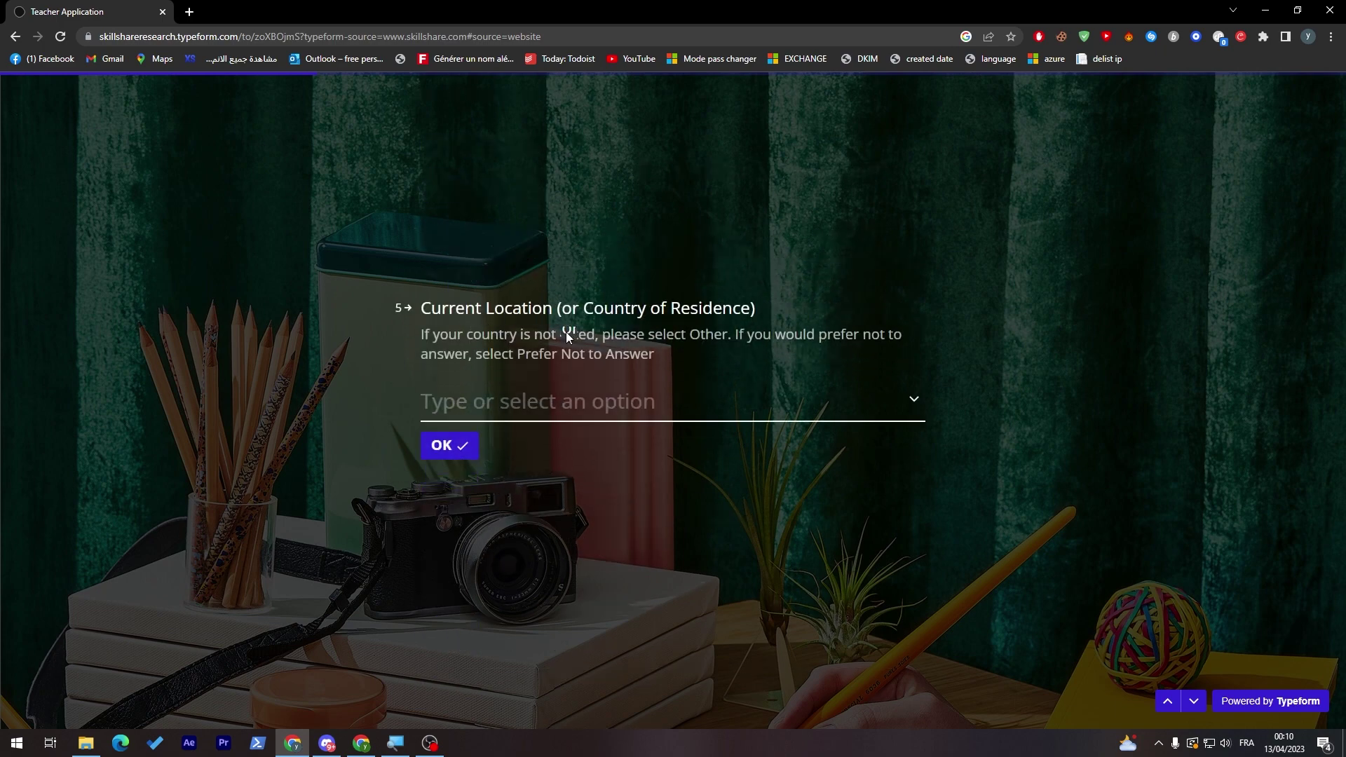
pyautogui.write('moro')
pyautogui.click(490, 490)
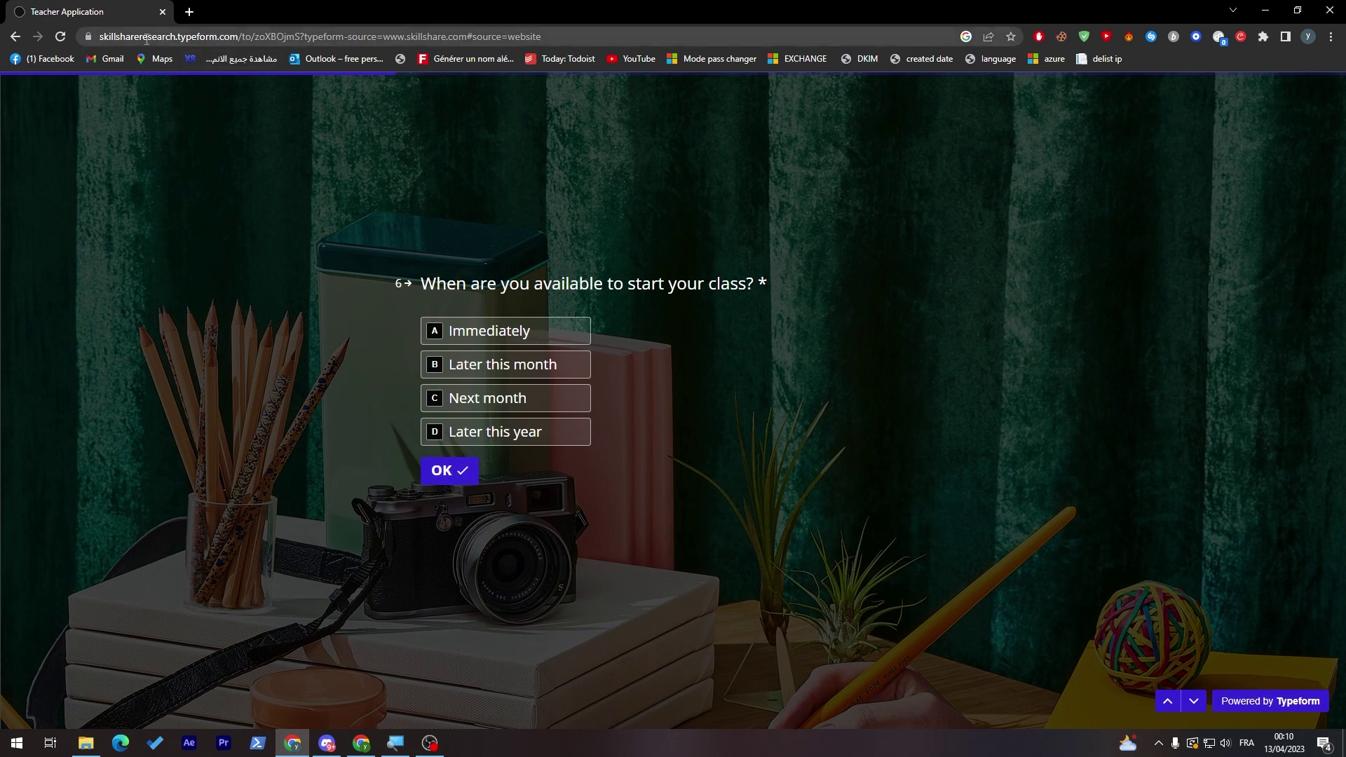
pyautogui.click(14, 38)
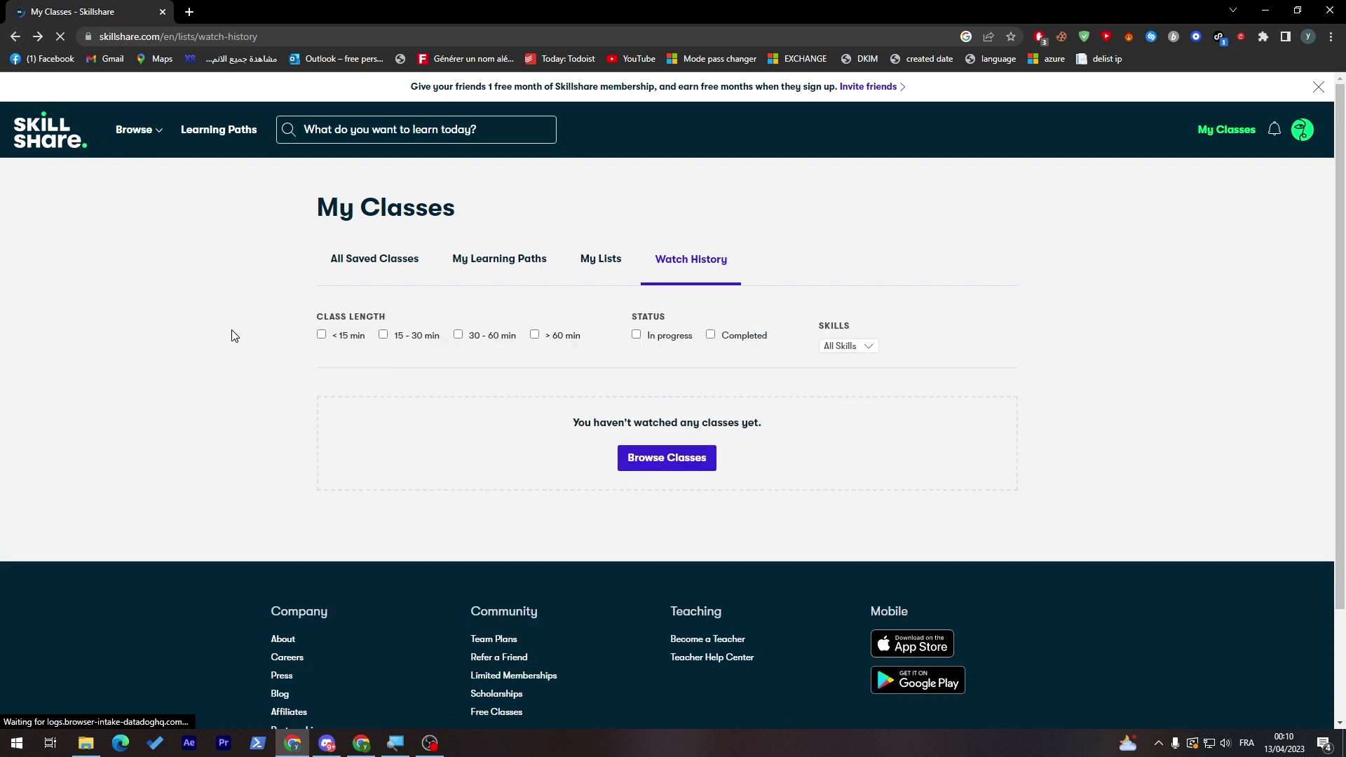
pyautogui.click(73, 148)
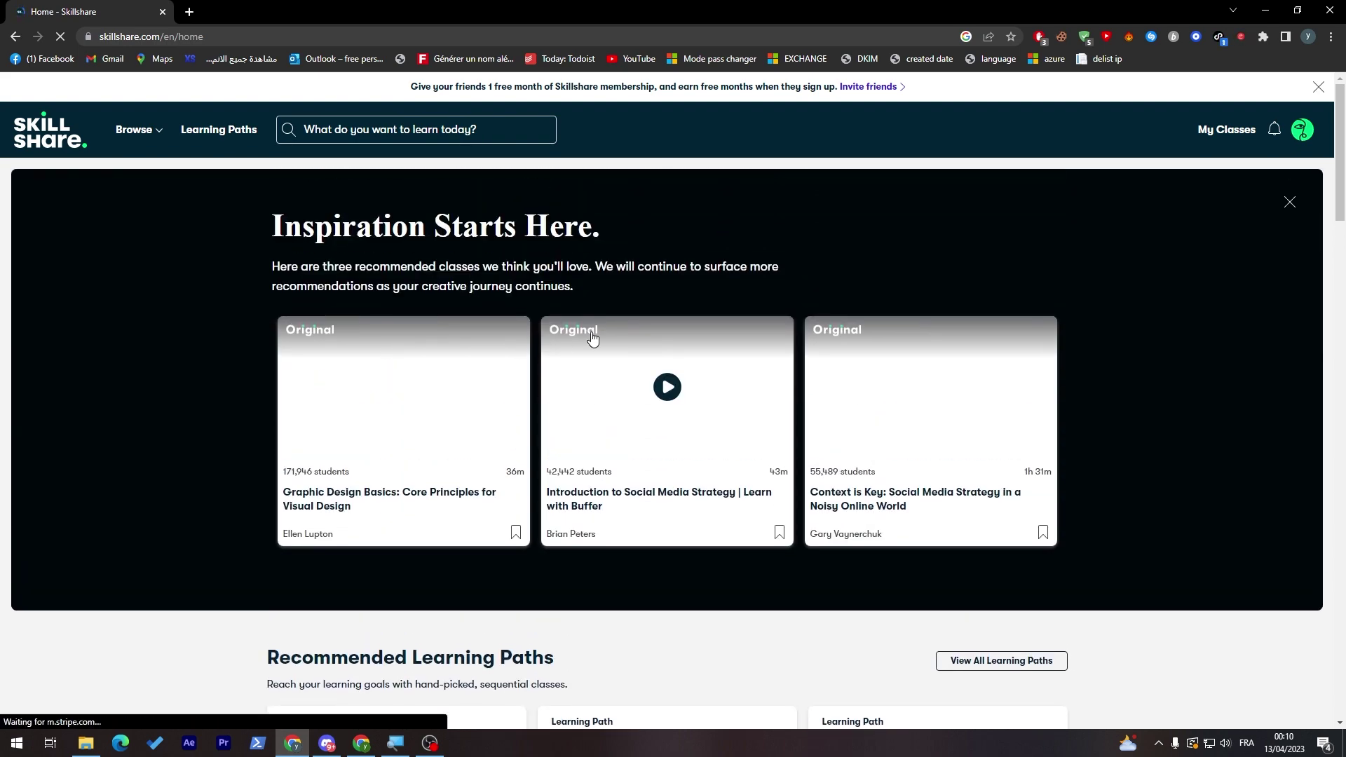
# Scroll through the home feed, then choose Team Plans from the account menu
pyautogui.scroll(-5, 1325, 252)
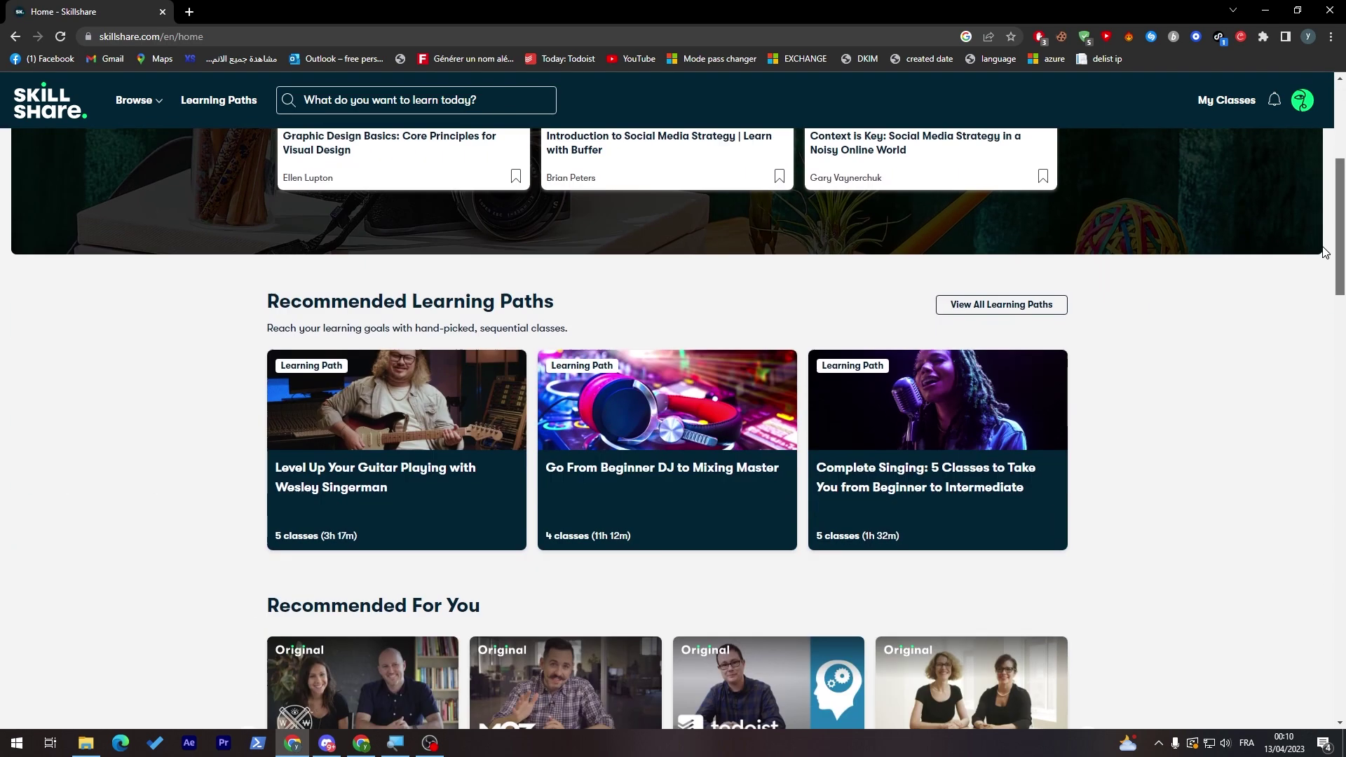
pyautogui.scroll(-15, 1325, 252)
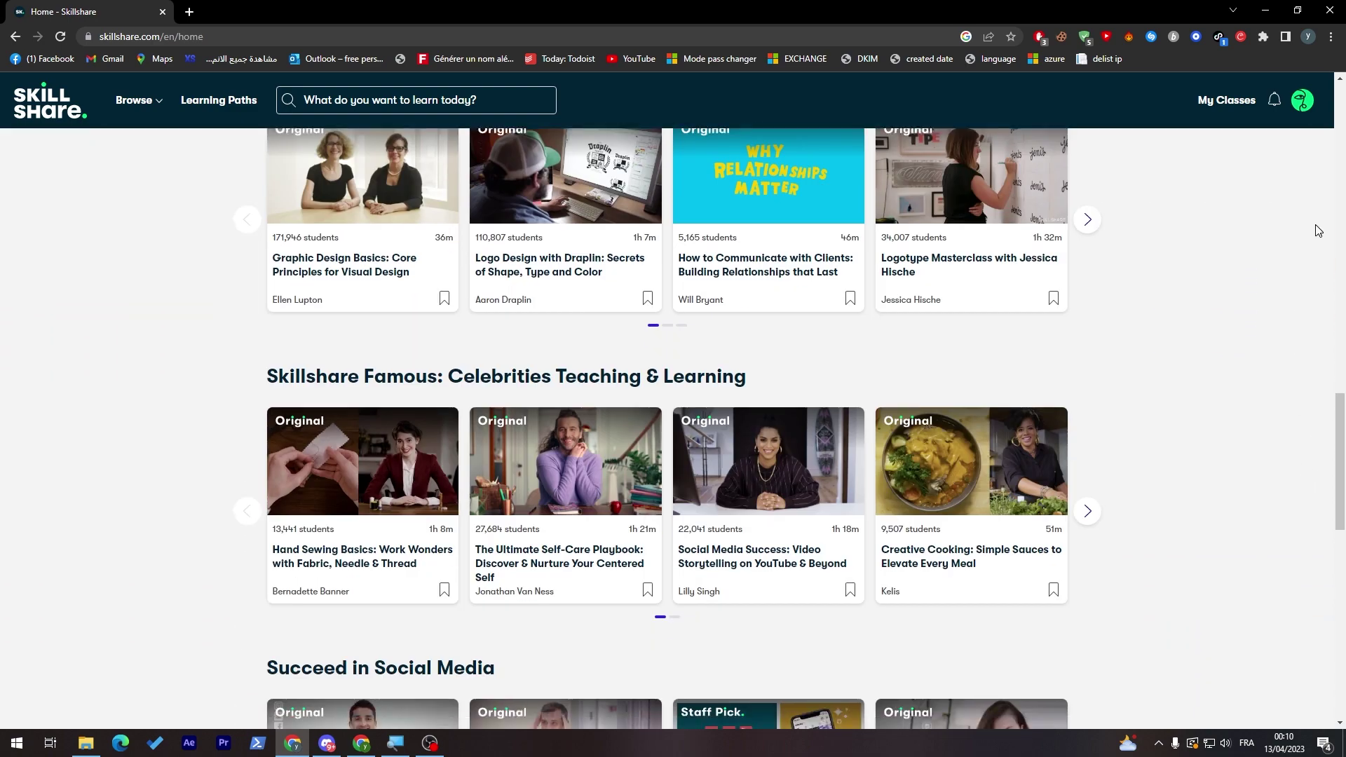
pyautogui.click(1302, 100)
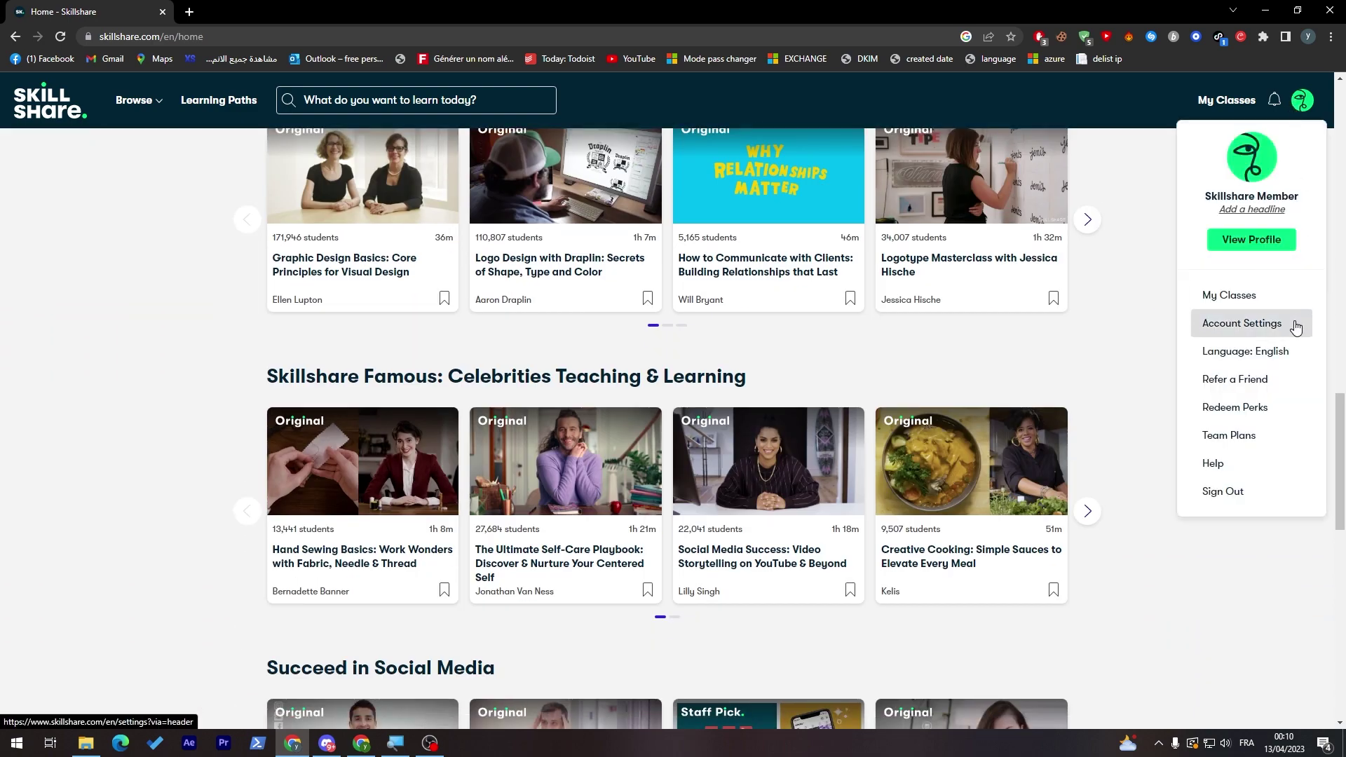
pyautogui.click(1274, 437)
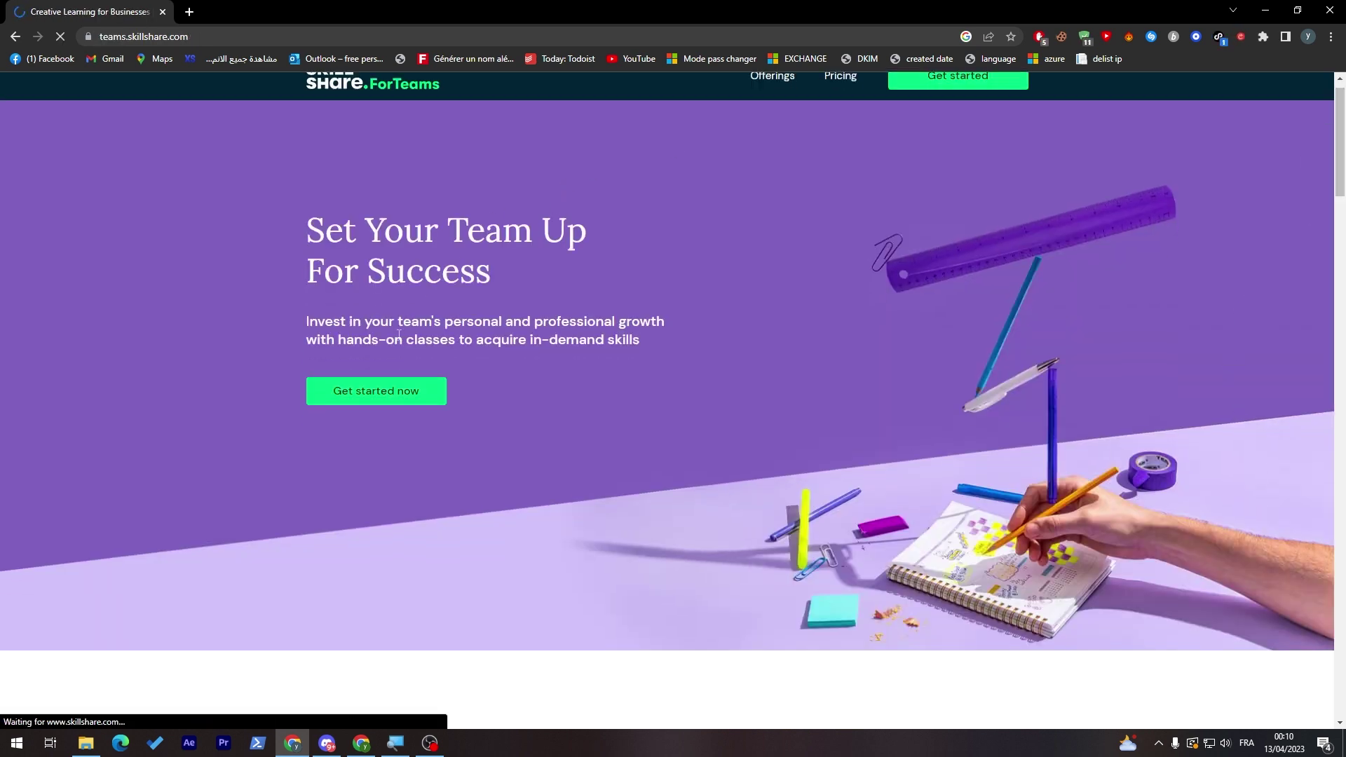
# View the Teams pricing page ($159 USD per user, per year) after dismissing the Rewards popup
pyautogui.click(844, 86)
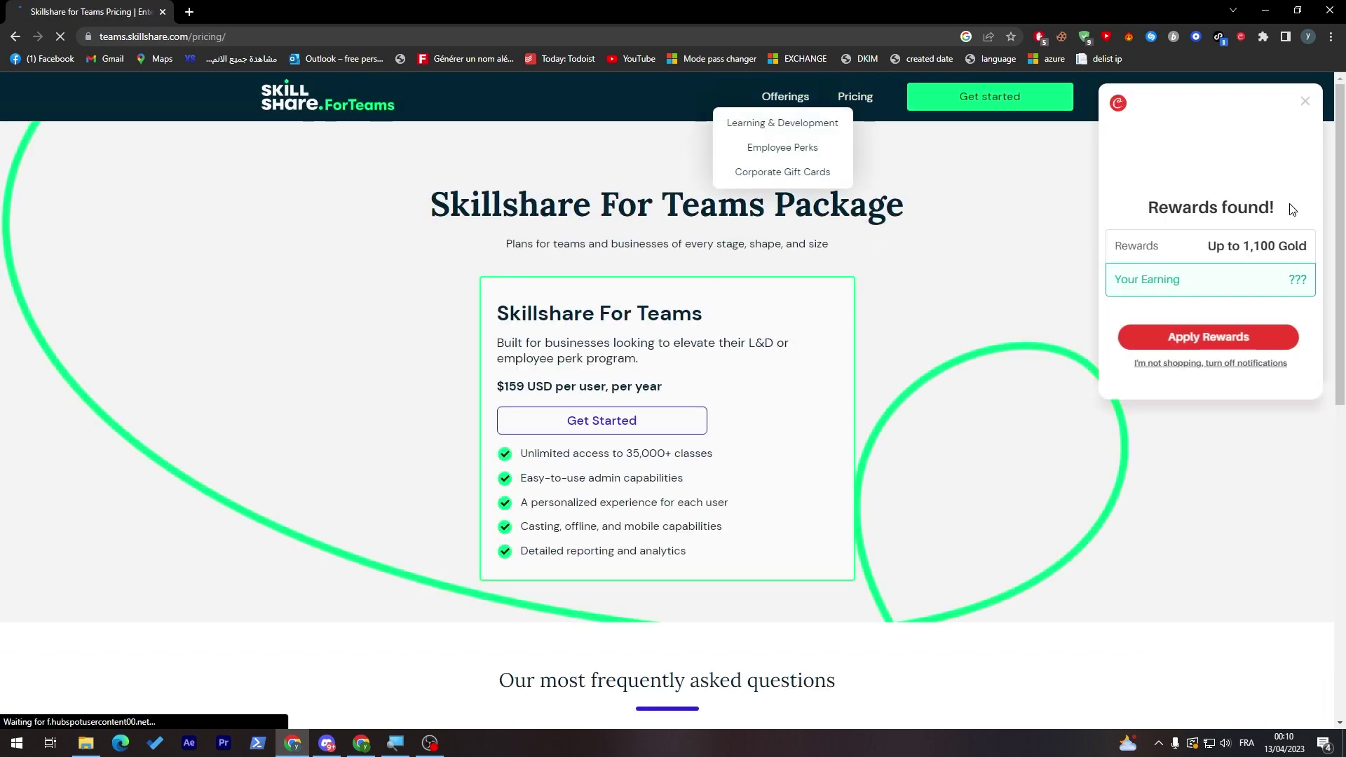
pyautogui.click(1304, 101)
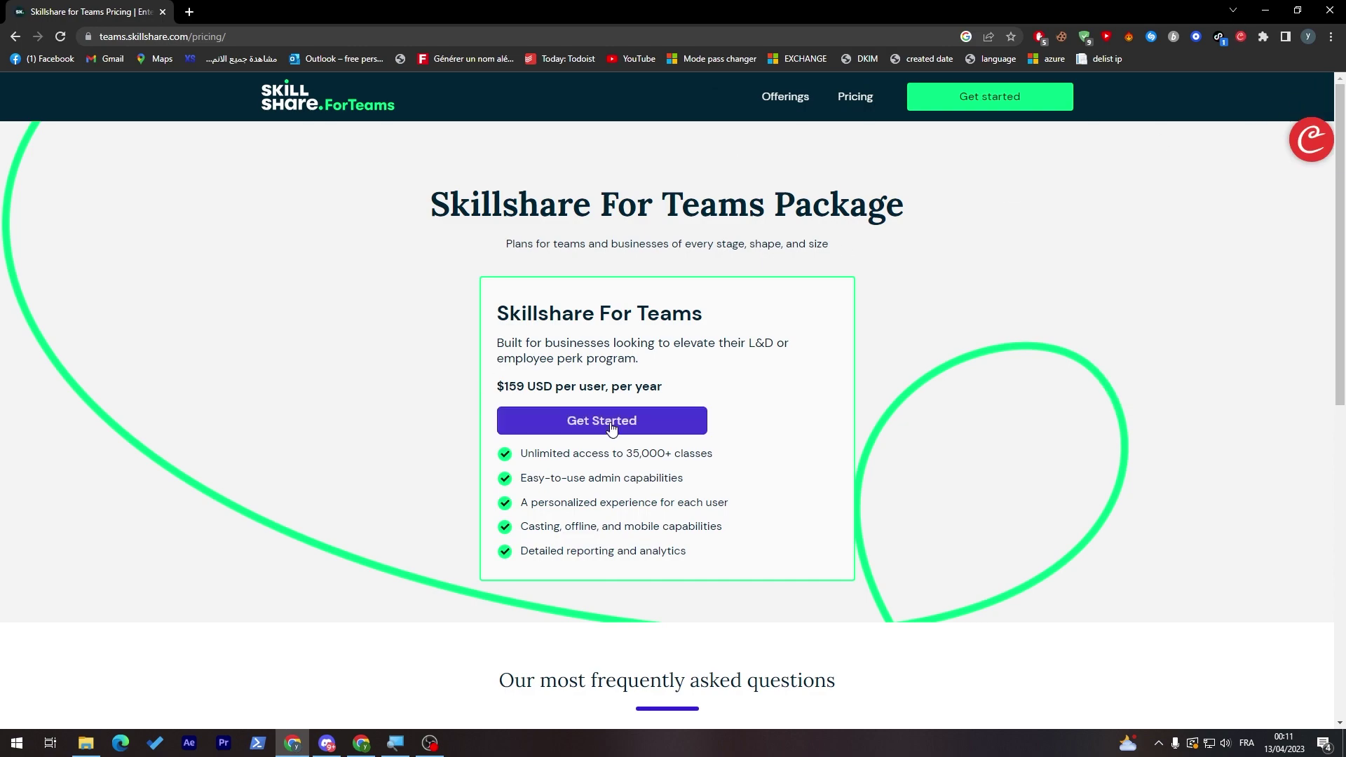
pyautogui.moveTo(1338, 247); pyautogui.dragTo(1338, 334)
pyautogui.click(16, 741)
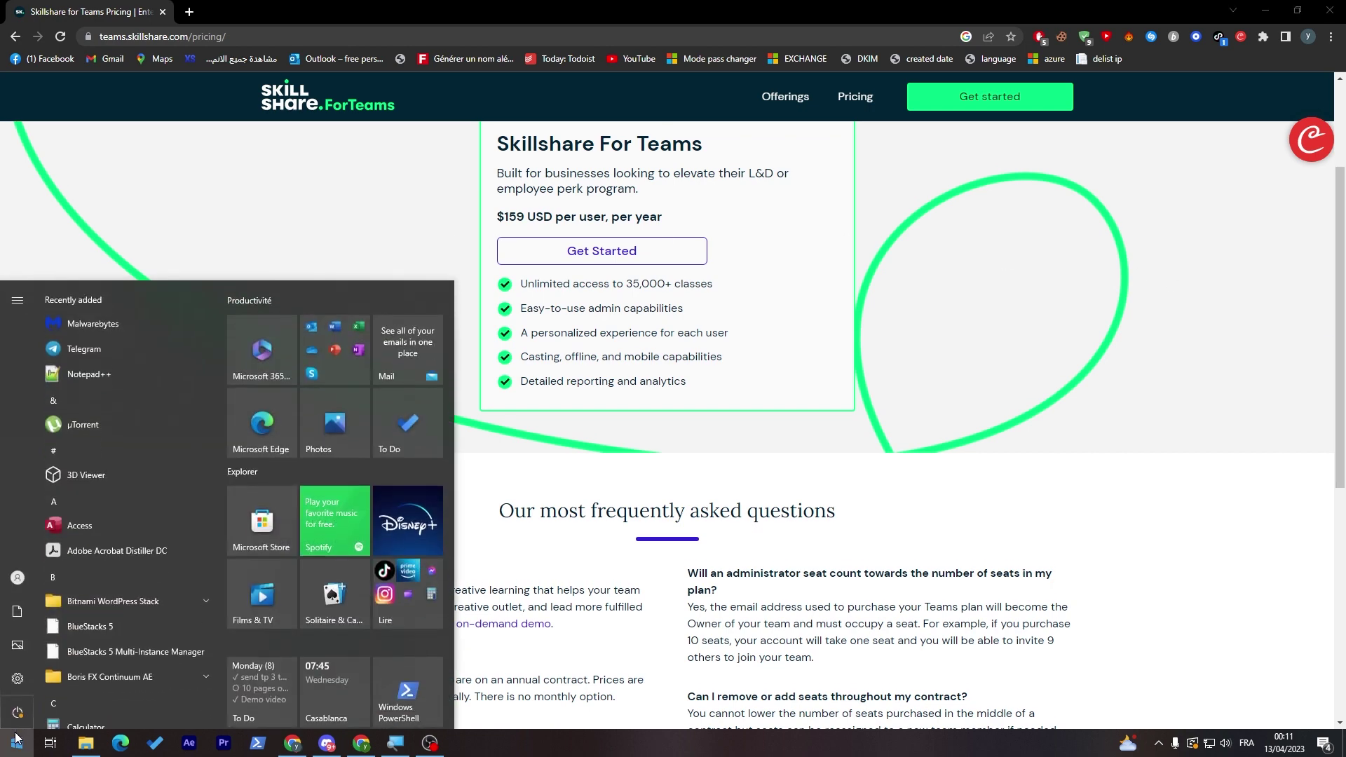
# Launch Calculator via 'calc', compute 159 ÷ 12 = 13.25, then minimize it
pyautogui.write('calc')
pyautogui.press('Return')
pyautogui.click(460, 592)
pyautogui.click(515, 557)
pyautogui.click(570, 521)
pyautogui.click(625, 484)
pyautogui.click(460, 592)
pyautogui.click(515, 592)
pyautogui.click(624, 628)
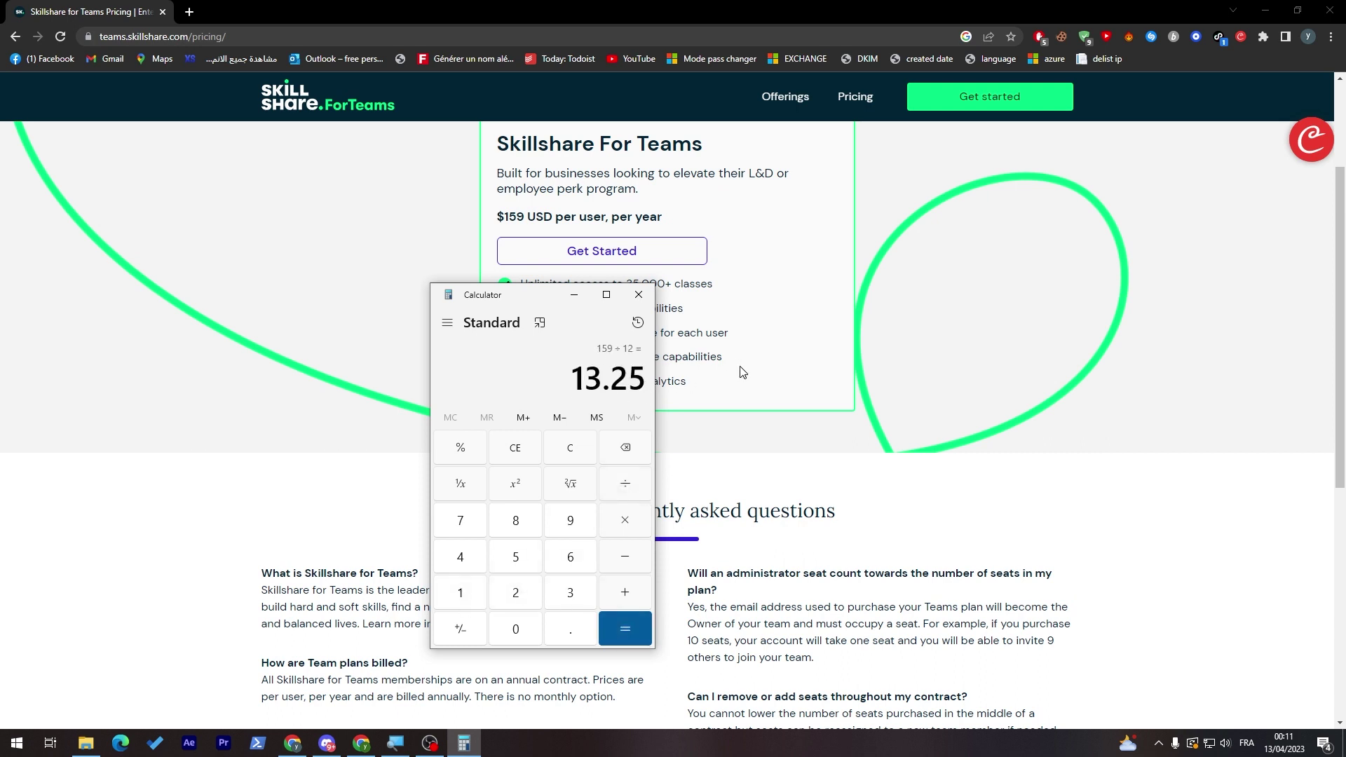
pyautogui.click(584, 297)
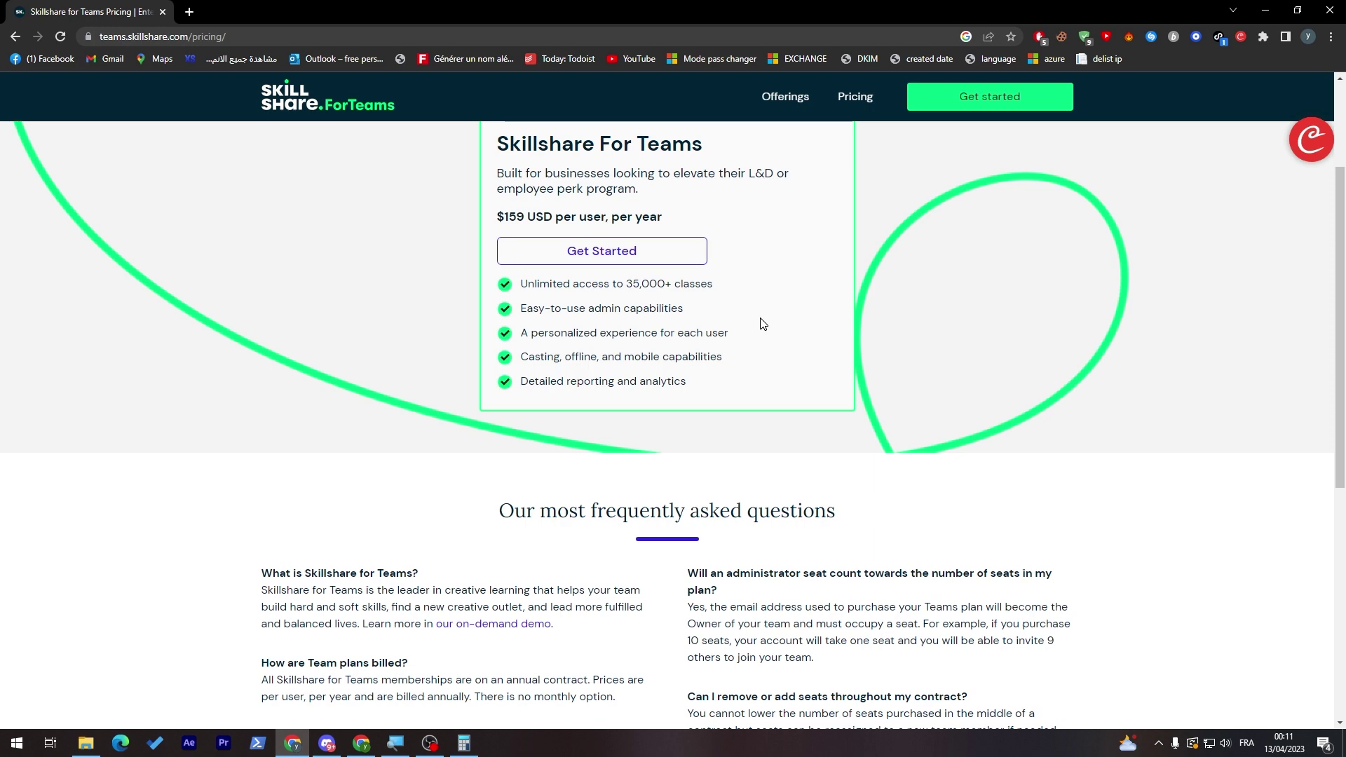
# Scroll up and use the Skillshare For Teams logo to return to the Teams home page
pyautogui.scroll(3, 761, 326)
pyautogui.click(326, 110)
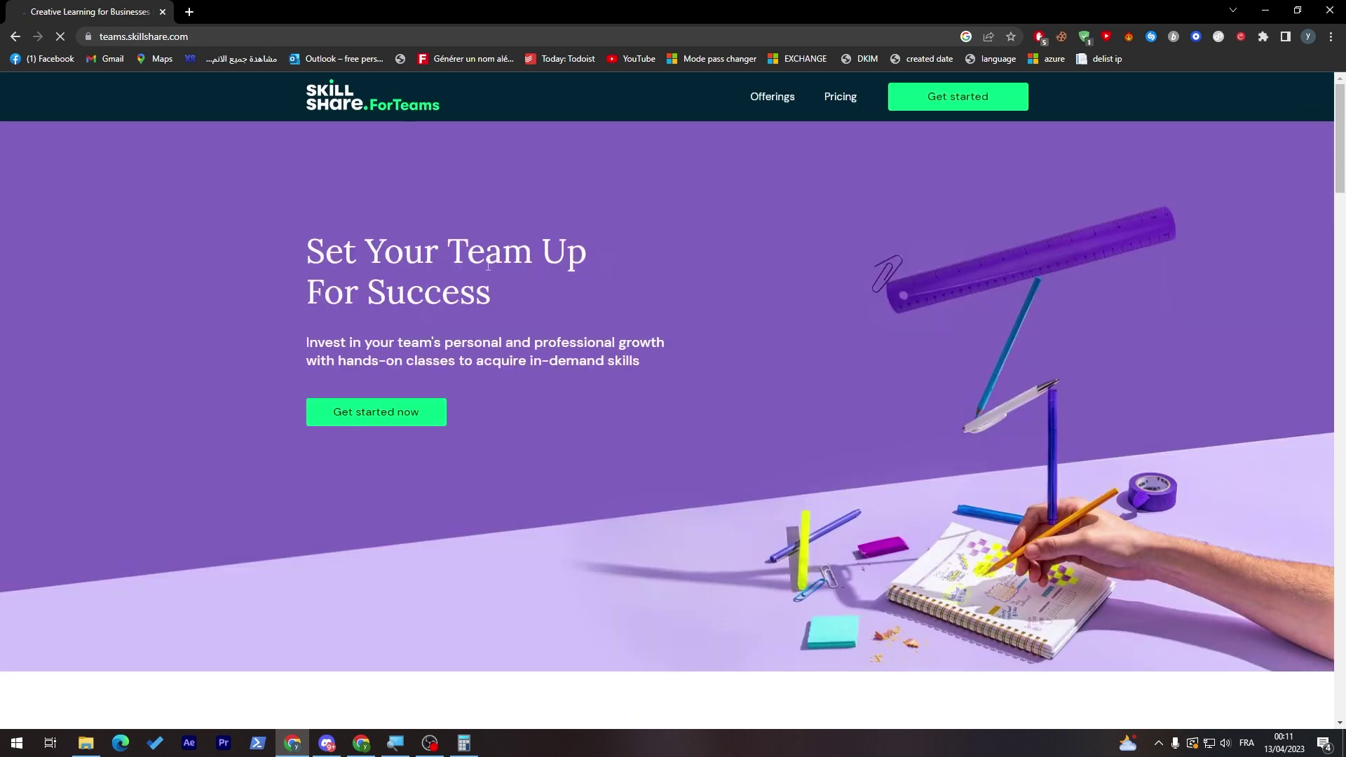